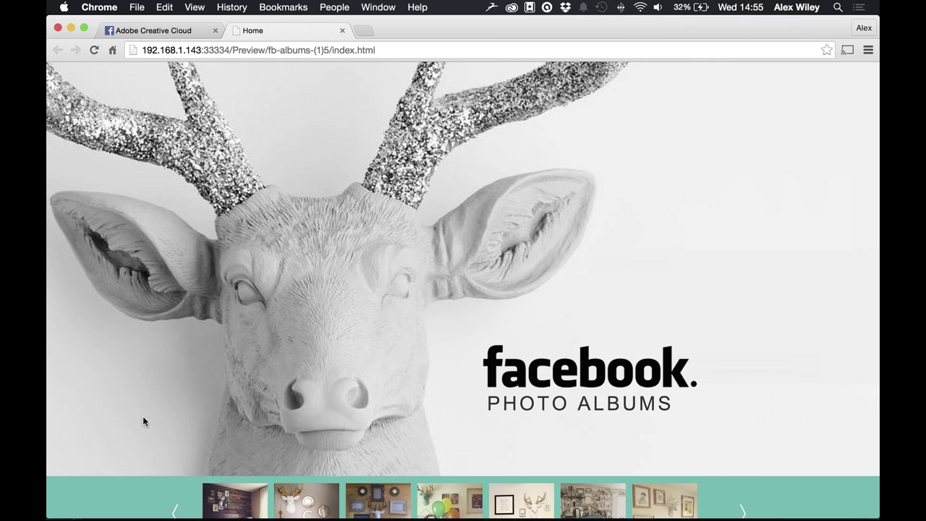
- Scroll through the album preview page to look over the photo grid
{"action": "scroll", "coordinate": [142, 422], "scroll_direction": "down", "scroll_amount": 4}
{"action": "scroll", "coordinate": [142, 425], "scroll_direction": "down", "scroll_amount": 3}
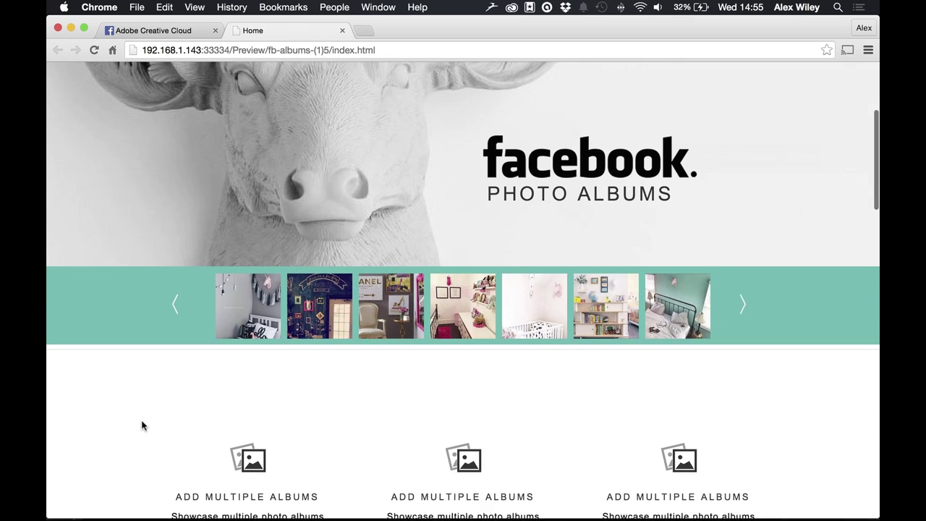
{"action": "scroll", "coordinate": [142, 426], "scroll_direction": "down", "scroll_amount": 3}
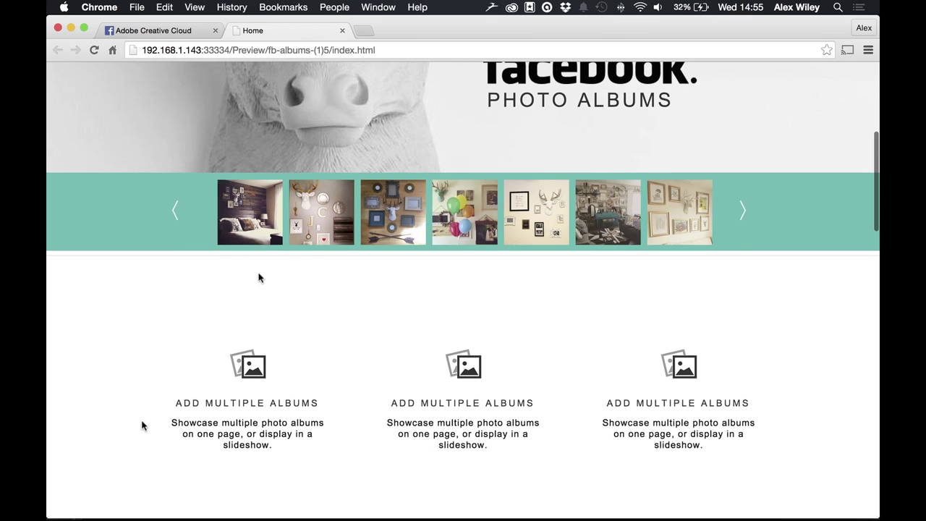
{"action": "scroll", "coordinate": [141, 411], "scroll_direction": "down", "scroll_amount": 4}
{"action": "scroll", "coordinate": [142, 409], "scroll_direction": "up", "scroll_amount": 4}
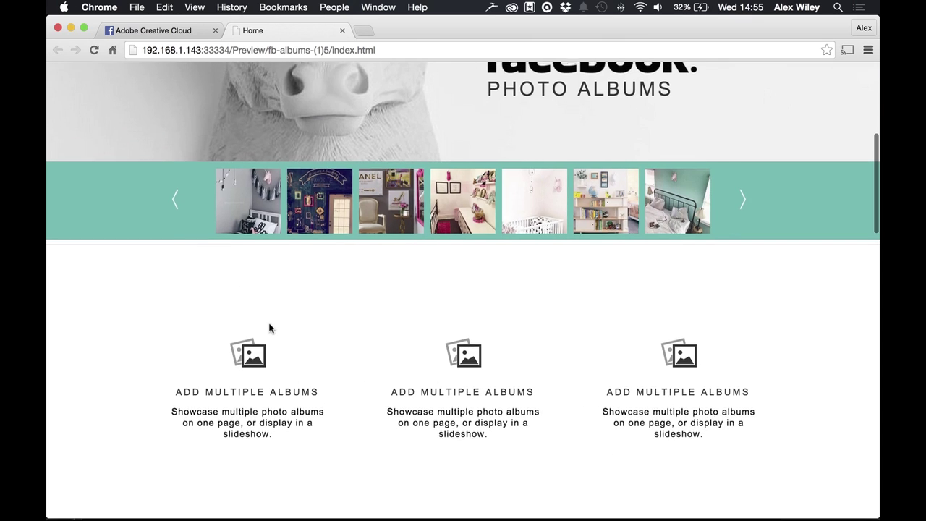
{"action": "scroll", "coordinate": [271, 322], "scroll_direction": "up", "scroll_amount": 1}
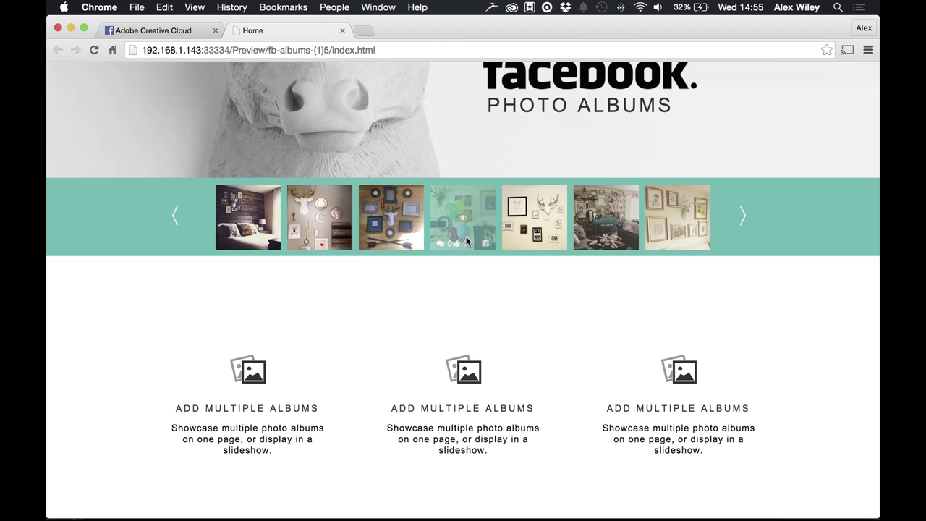
{"action": "scroll", "coordinate": [108, 384], "scroll_direction": "down", "scroll_amount": 8}
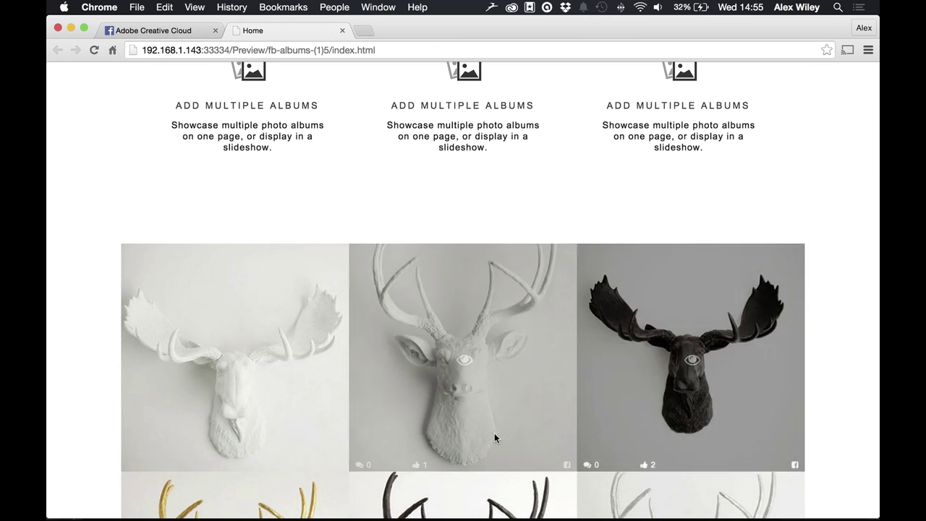
{"action": "scroll", "coordinate": [489, 434], "scroll_direction": "down", "scroll_amount": 3}
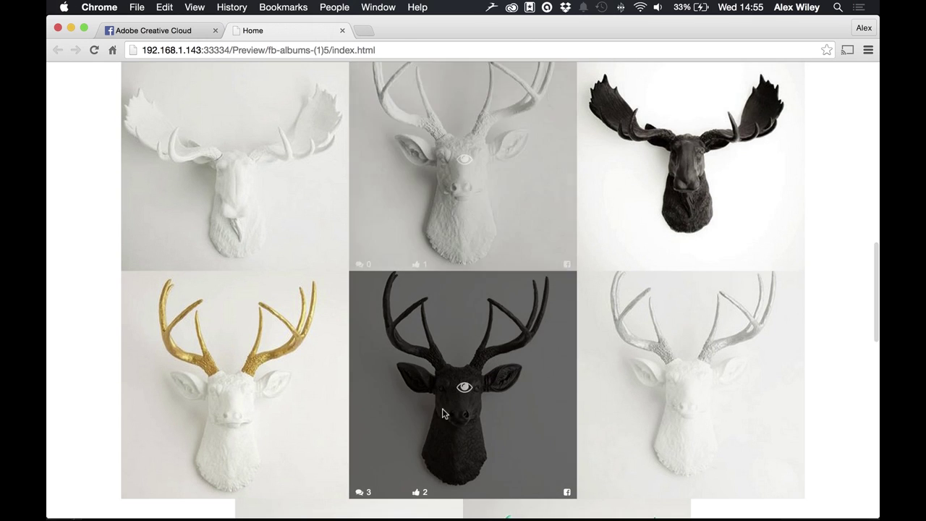
{"action": "scroll", "coordinate": [395, 358], "scroll_direction": "up", "scroll_amount": 2}
{"action": "scroll", "coordinate": [394, 360], "scroll_direction": "up", "scroll_amount": 1}
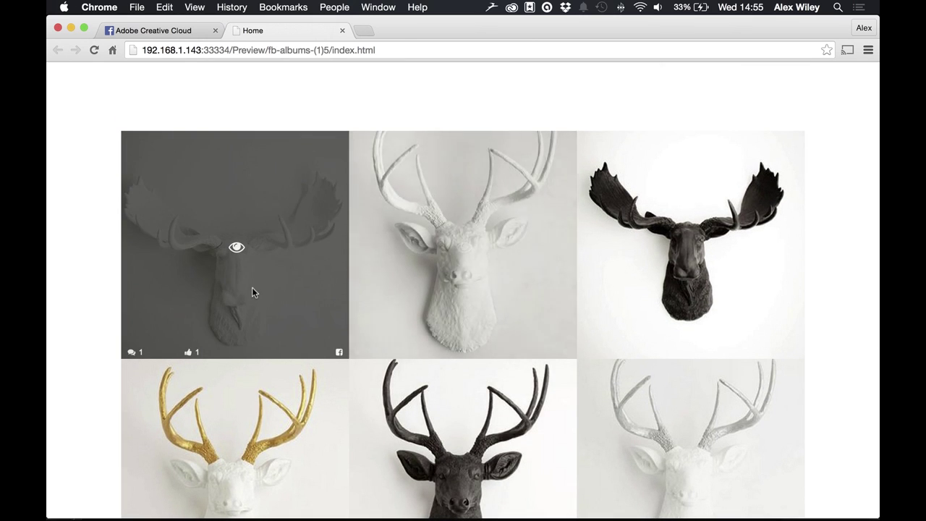
- Enlarge the white moose photo, step through to the gold-antlered deer, then close the enlarged view
{"action": "left_click", "coordinate": [239, 250]}
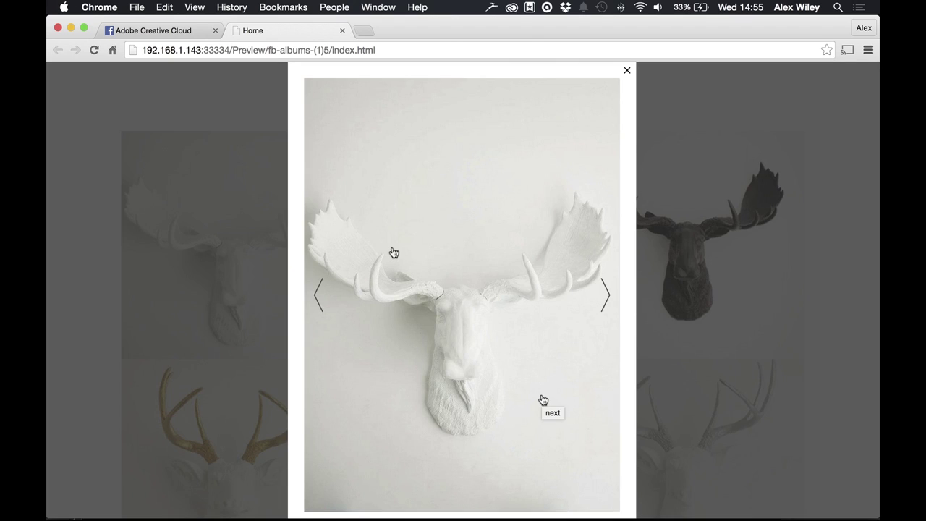
{"action": "left_click", "coordinate": [607, 304]}
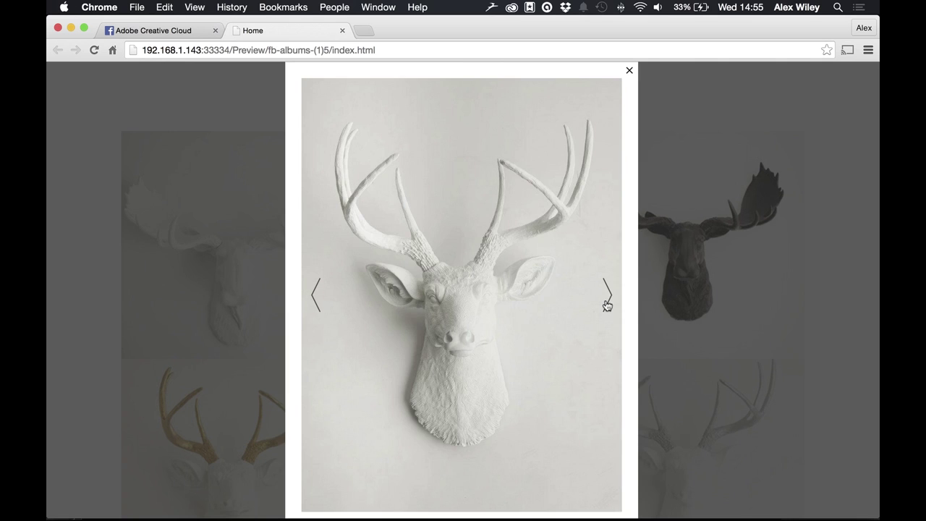
{"action": "left_click", "coordinate": [607, 305]}
{"action": "left_click", "coordinate": [607, 304]}
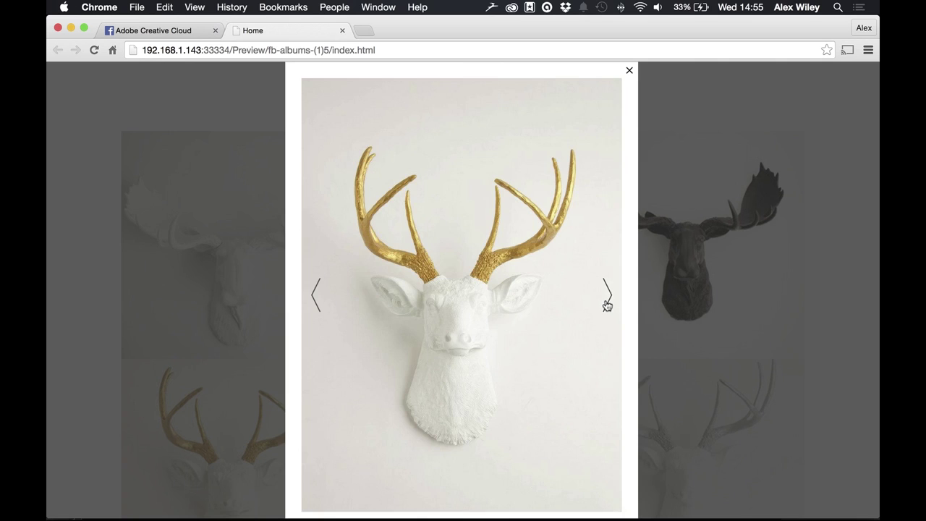
{"action": "left_click", "coordinate": [862, 273]}
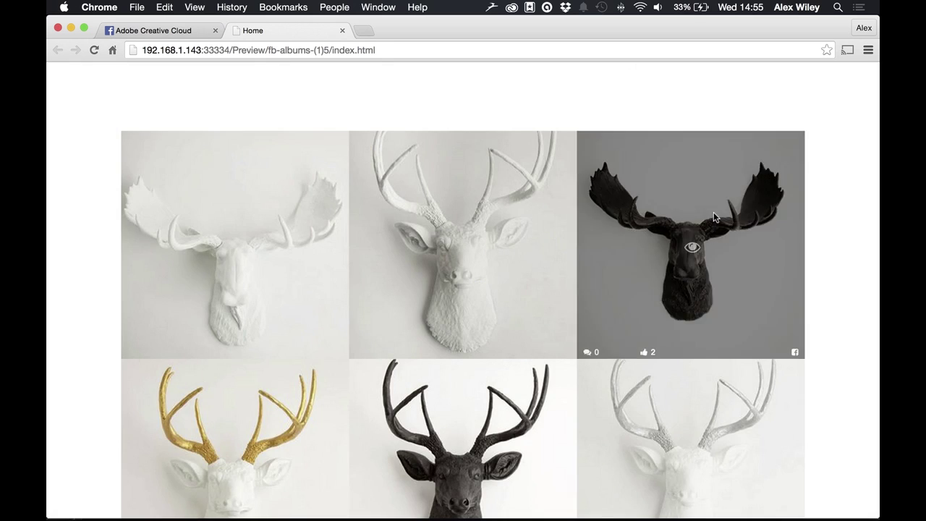
{"action": "scroll", "coordinate": [714, 217], "scroll_direction": "up", "scroll_amount": 10}
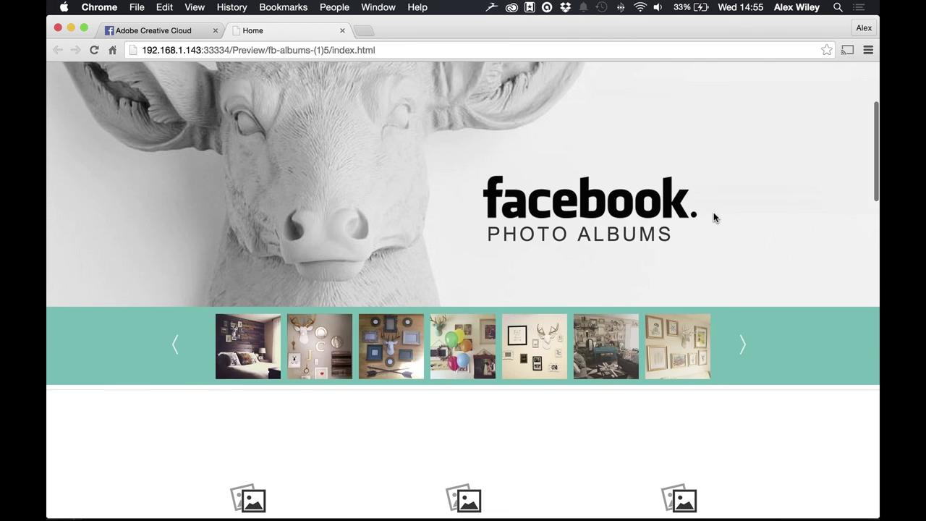
{"action": "scroll", "coordinate": [713, 217], "scroll_direction": "up", "scroll_amount": 3}
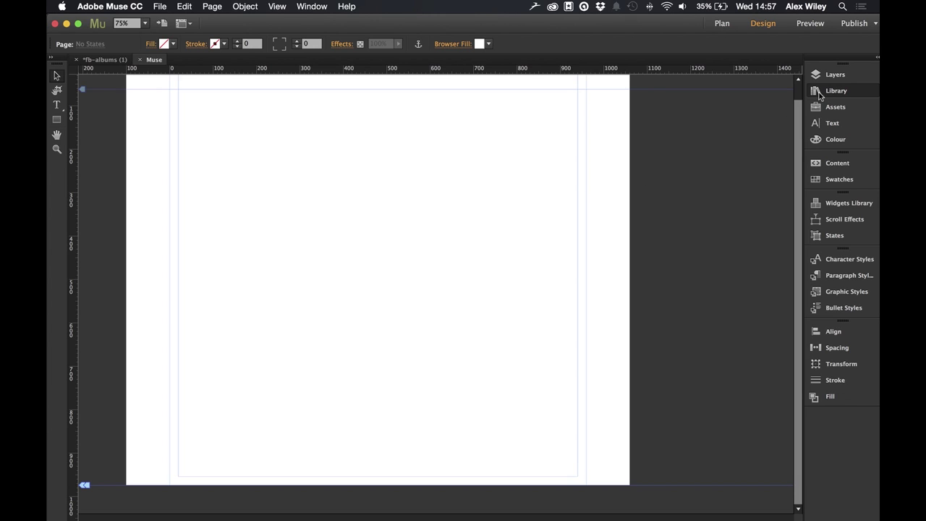
- Search the library for 'face', place the Facebook Photo Albums widget, and snap it to the guides
{"action": "left_click", "coordinate": [716, 148]}
{"action": "type", "text": "face"}
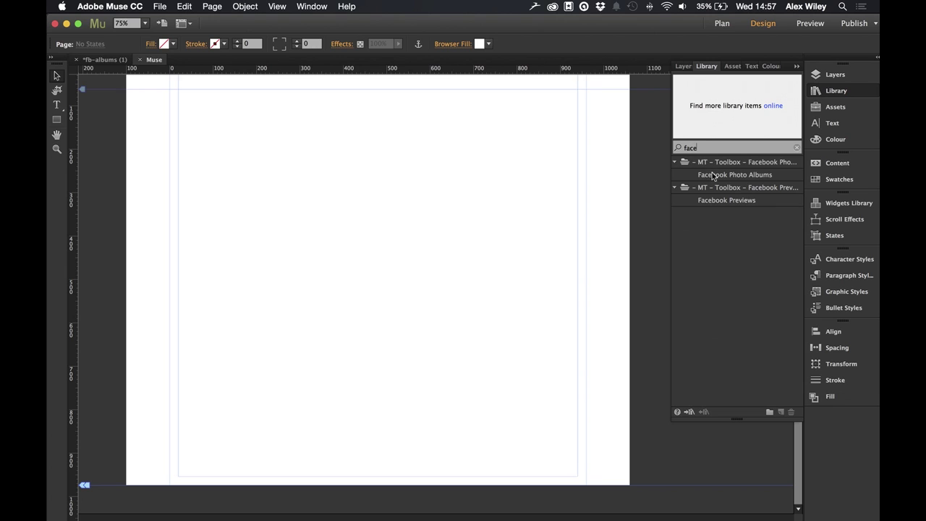
{"action": "left_click_drag", "start_coordinate": [712, 175], "coordinate": [335, 135]}
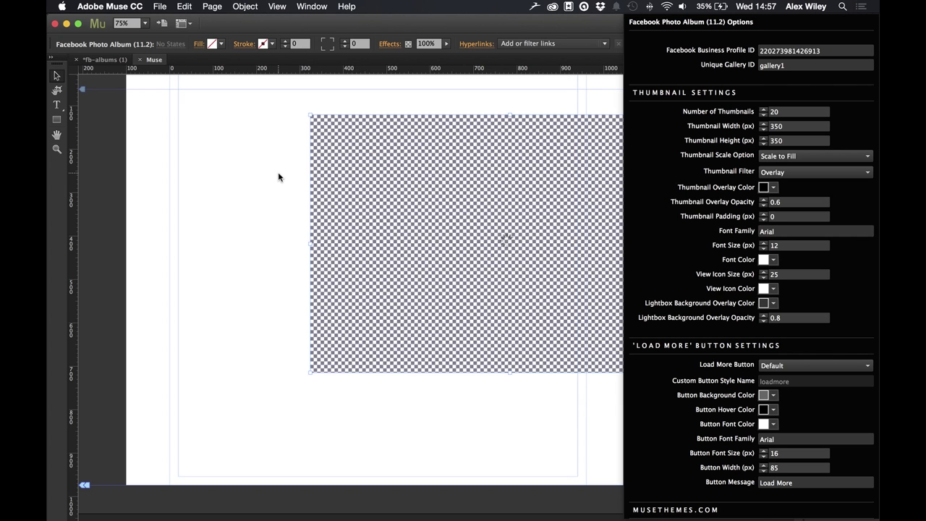
{"action": "left_click", "coordinate": [523, 371]}
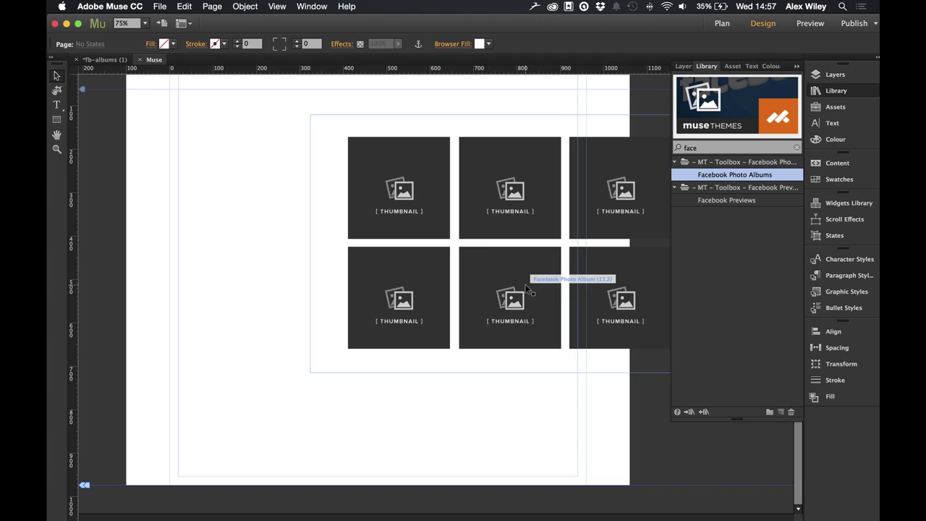
{"action": "left_click_drag", "start_coordinate": [400, 259], "coordinate": [393, 265]}
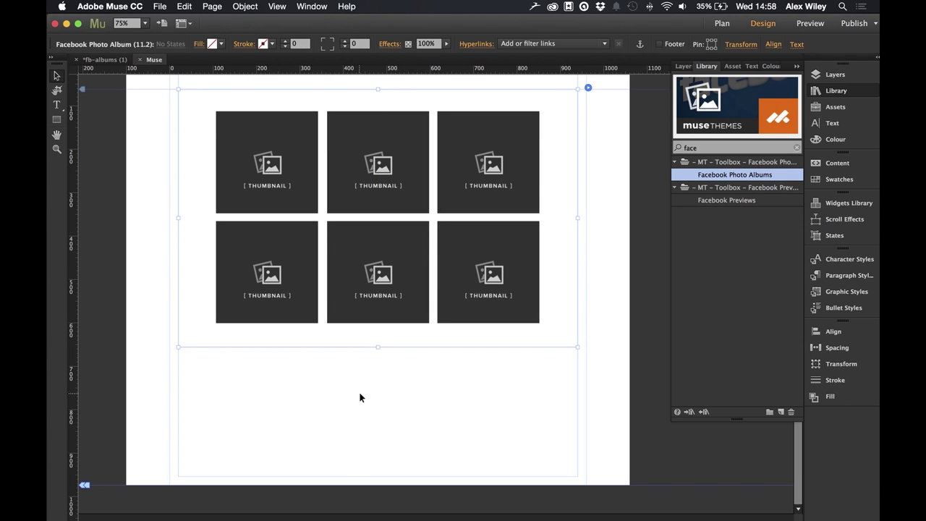
{"action": "left_click", "coordinate": [823, 95]}
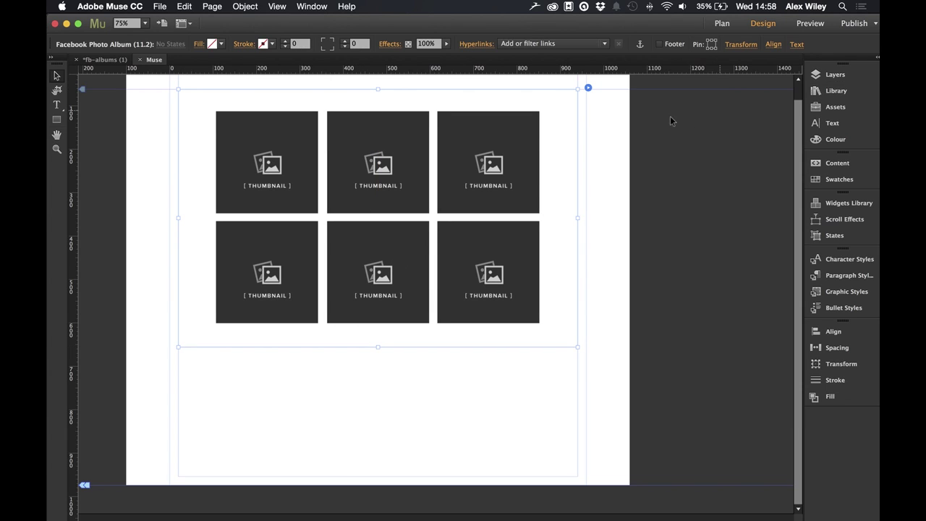
{"action": "left_click", "coordinate": [588, 88]}
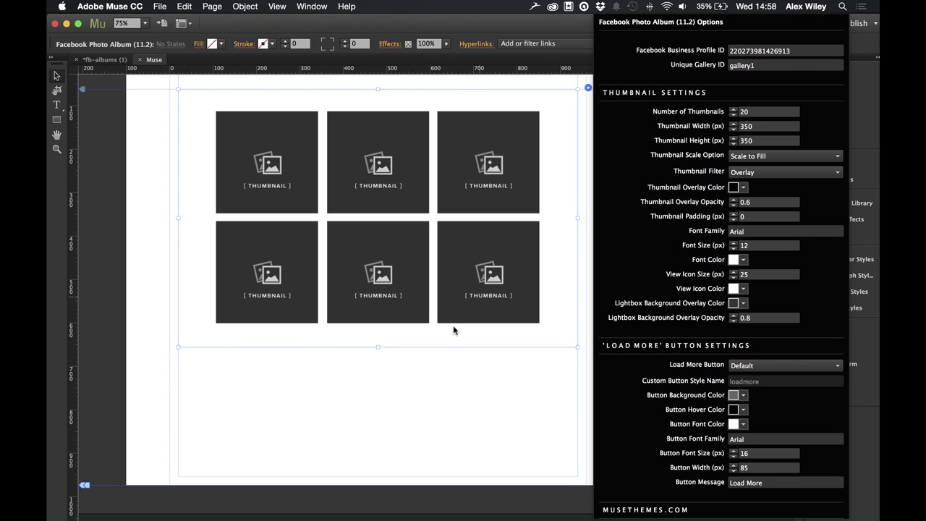
- Switch to the Chrome preview of the album page
{"action": "left_click", "coordinate": [232, 506]}
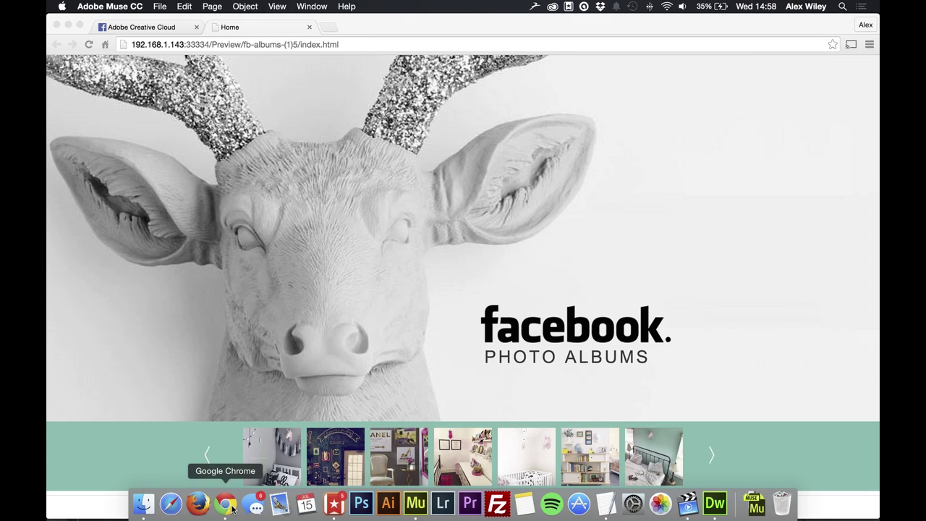
- Open the Timeline Photos album on Facebook and copy its album ID from the address bar
{"action": "key", "text": "ctrl+shift+Tab"}
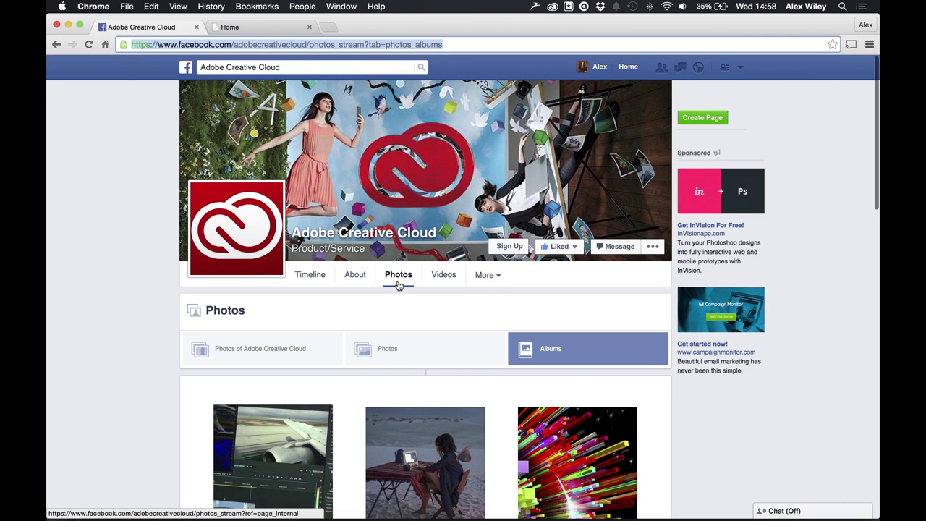
{"action": "scroll", "coordinate": [480, 366], "scroll_direction": "down", "scroll_amount": 5}
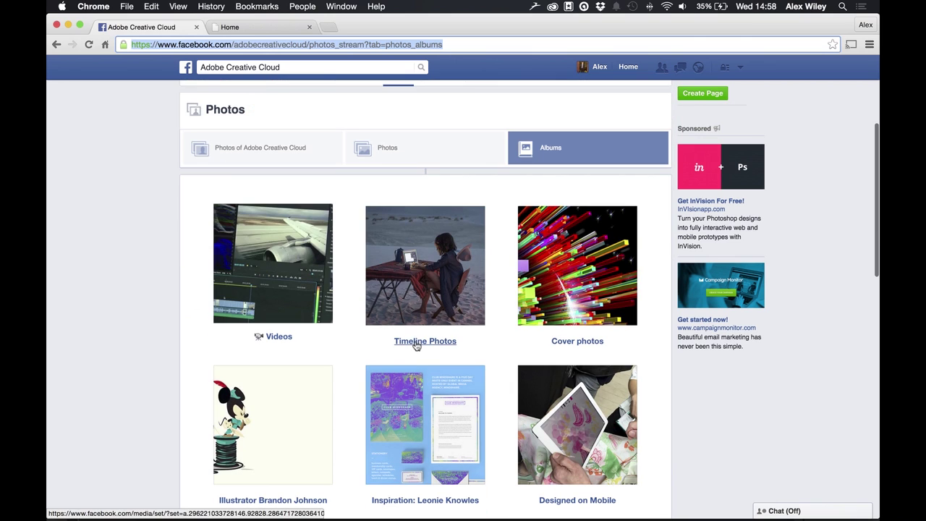
{"action": "left_click", "coordinate": [414, 345]}
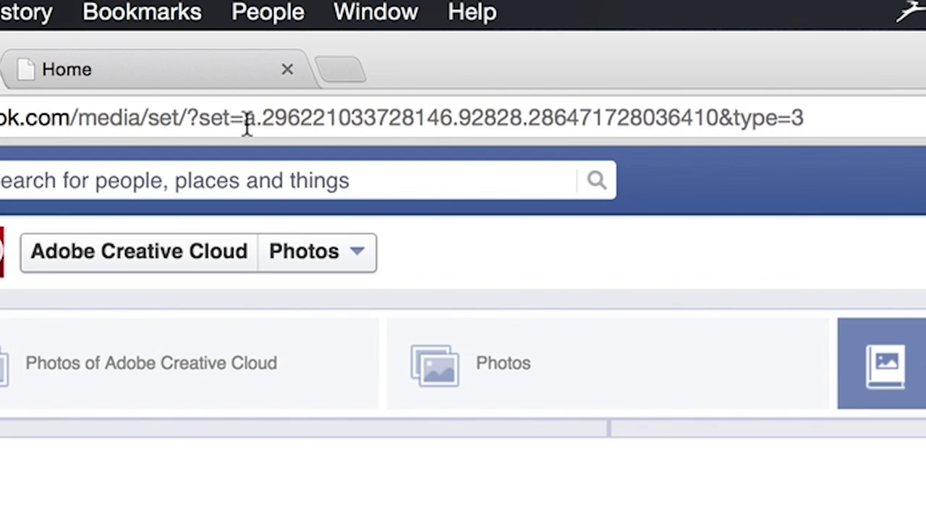
{"action": "left_click_drag", "start_coordinate": [262, 118], "coordinate": [448, 127]}
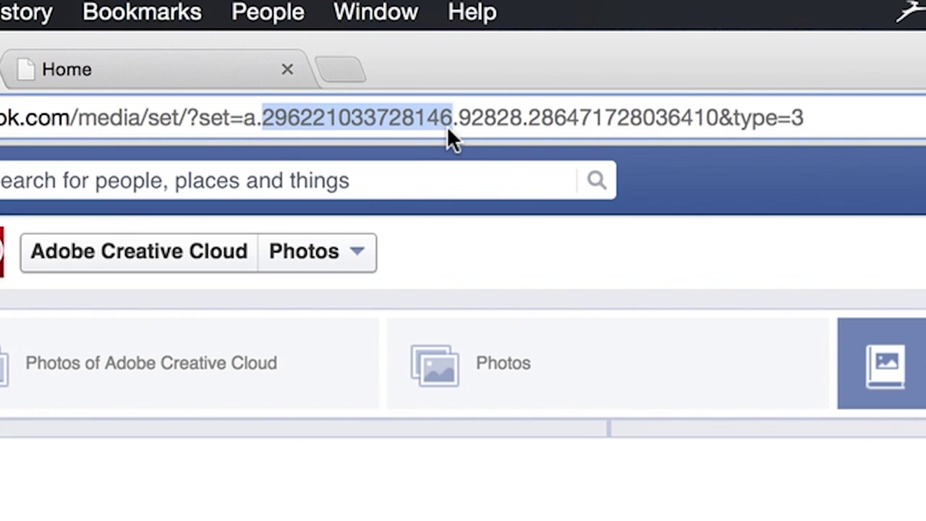
{"action": "right_click", "coordinate": [338, 123]}
{"action": "left_click", "coordinate": [409, 167]}
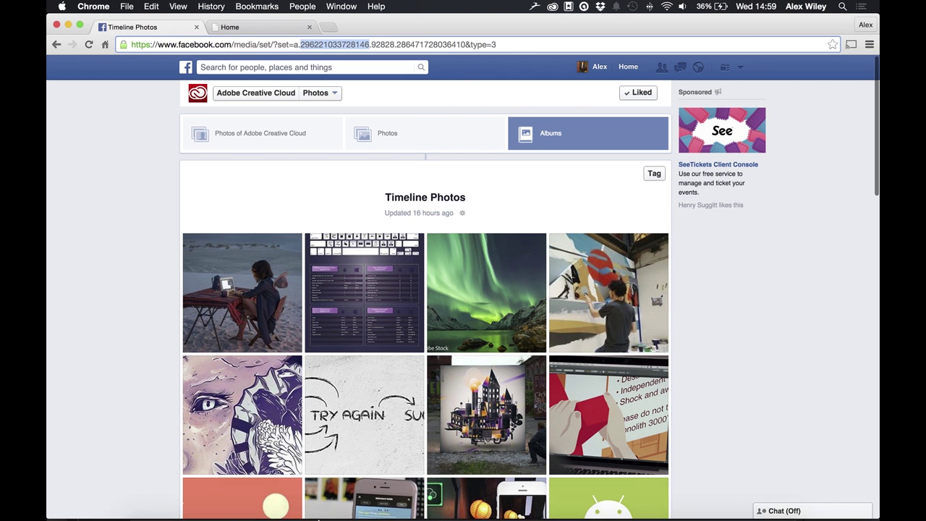
- Paste the copied album ID into the widget's Facebook Business Profile ID field
{"action": "mouse_move", "coordinate": [386, 505]}
{"action": "left_click", "coordinate": [416, 504]}
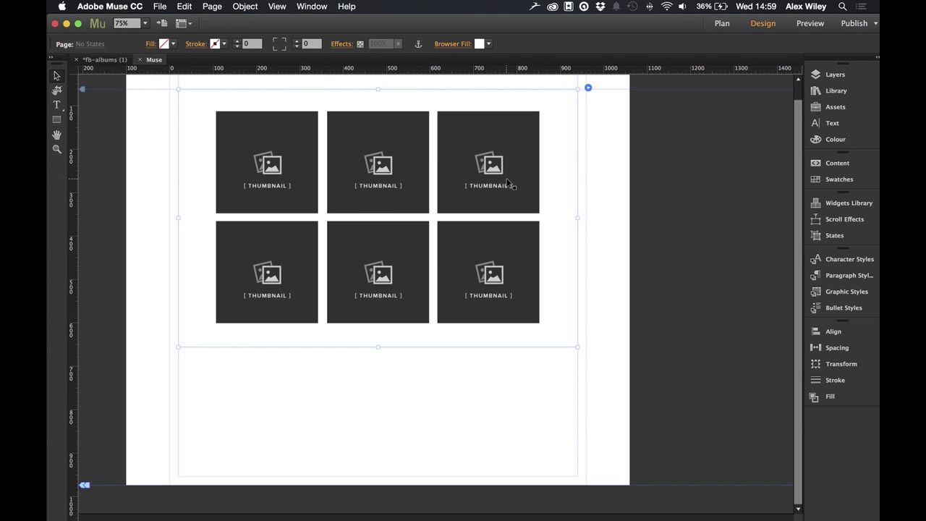
{"action": "left_click", "coordinate": [588, 88]}
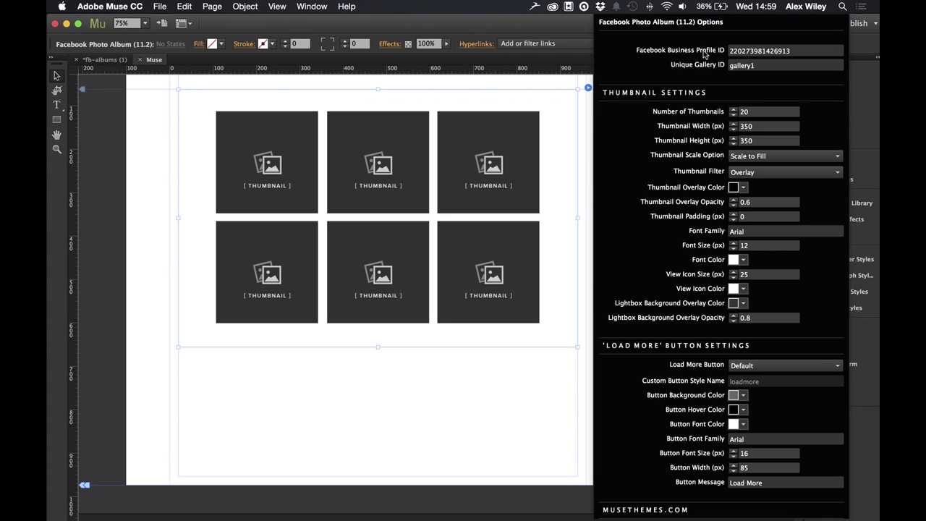
{"action": "left_click", "coordinate": [750, 52]}
{"action": "key", "text": "super+a"}
{"action": "key", "text": "super+v"}
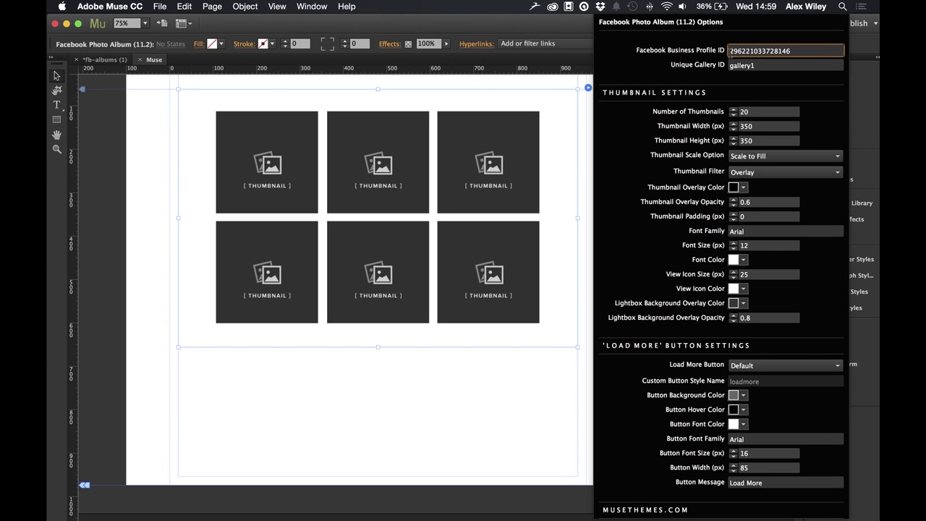
{"action": "key", "text": "Return"}
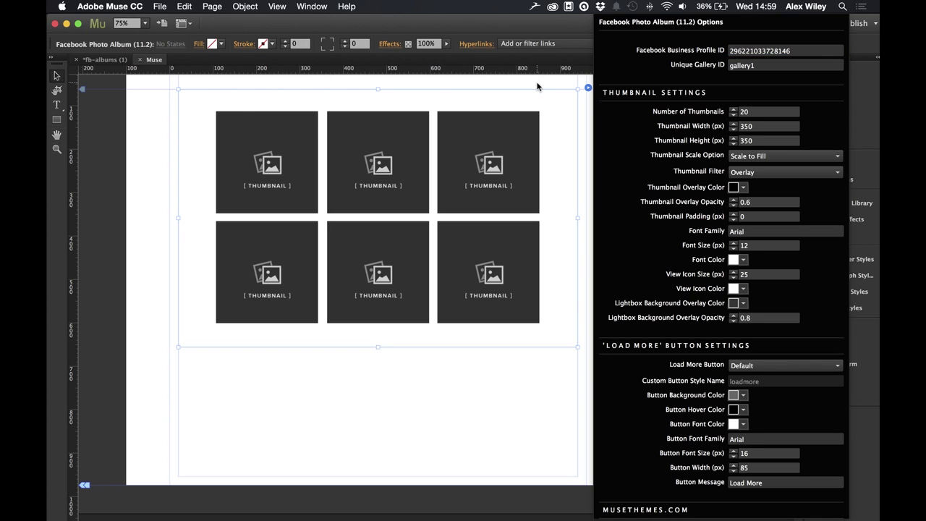
{"action": "left_click", "coordinate": [238, 114]}
- Deselect the widget and preview the page in the browser
{"action": "left_click", "coordinate": [180, 80]}
{"action": "left_click", "coordinate": [160, 7]}
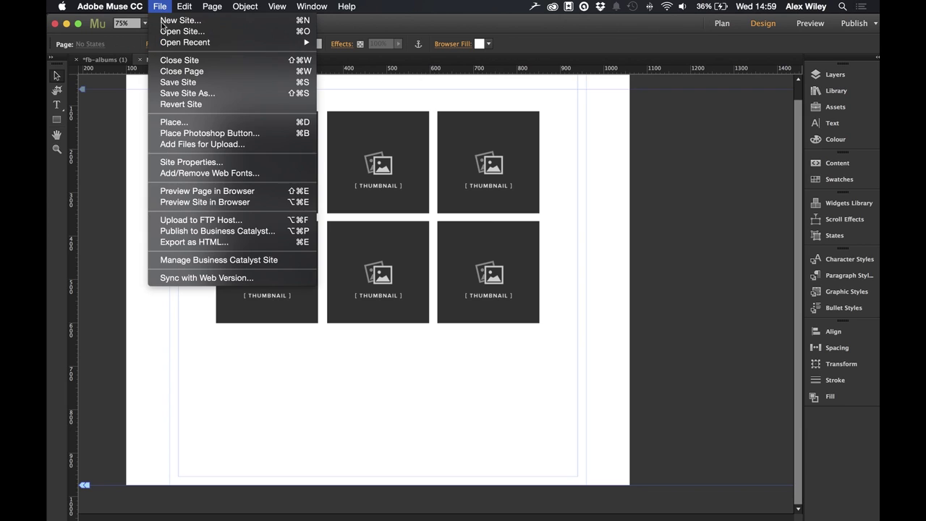
{"action": "left_click", "coordinate": [191, 193]}
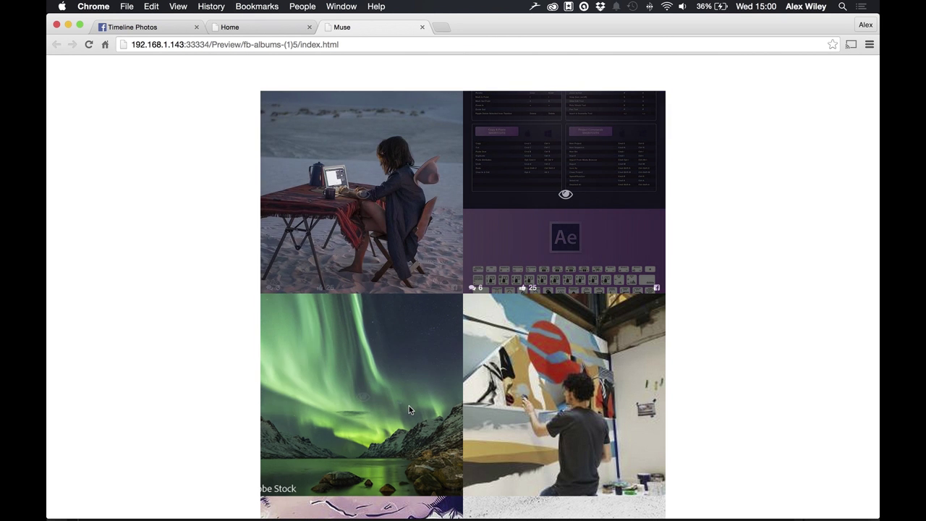
{"action": "scroll", "coordinate": [409, 405], "scroll_direction": "down", "scroll_amount": 5}
{"action": "scroll", "coordinate": [410, 409], "scroll_direction": "up", "scroll_amount": 5}
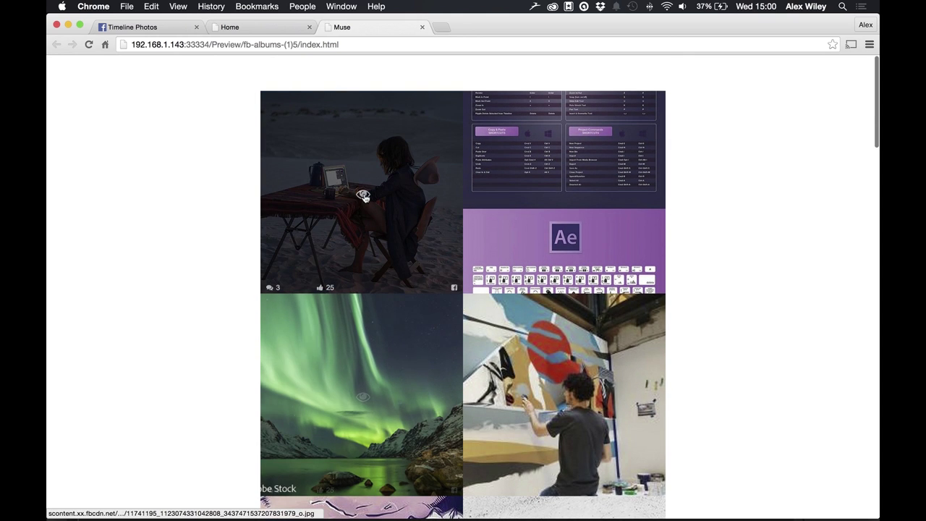
{"action": "left_click", "coordinate": [364, 196]}
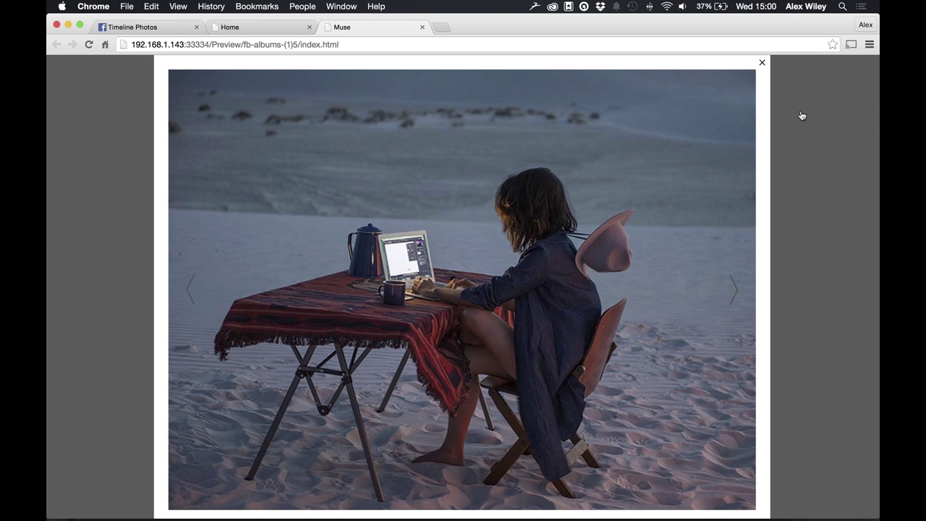
{"action": "left_click", "coordinate": [763, 64]}
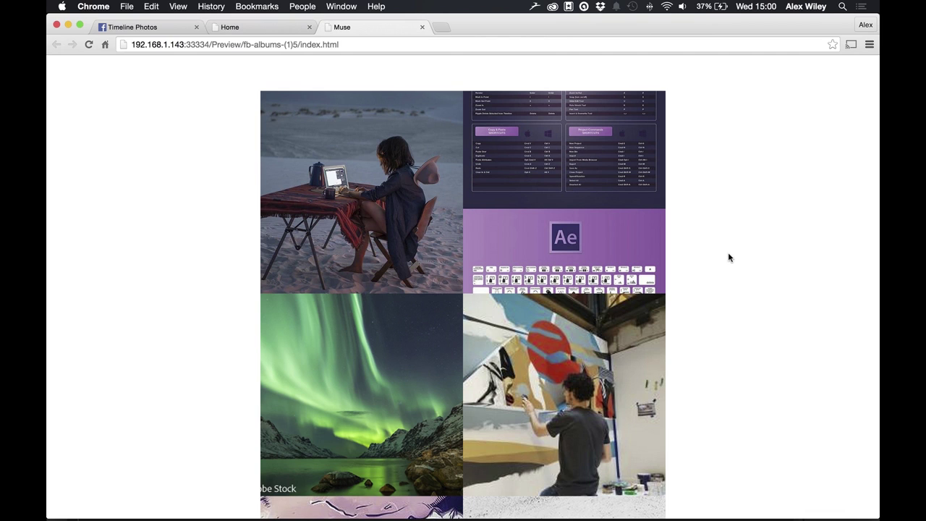
- Drag the album widget's right edge outward so its thumbnails fill the page width
{"action": "mouse_move", "coordinate": [361, 510]}
{"action": "left_click", "coordinate": [415, 505]}
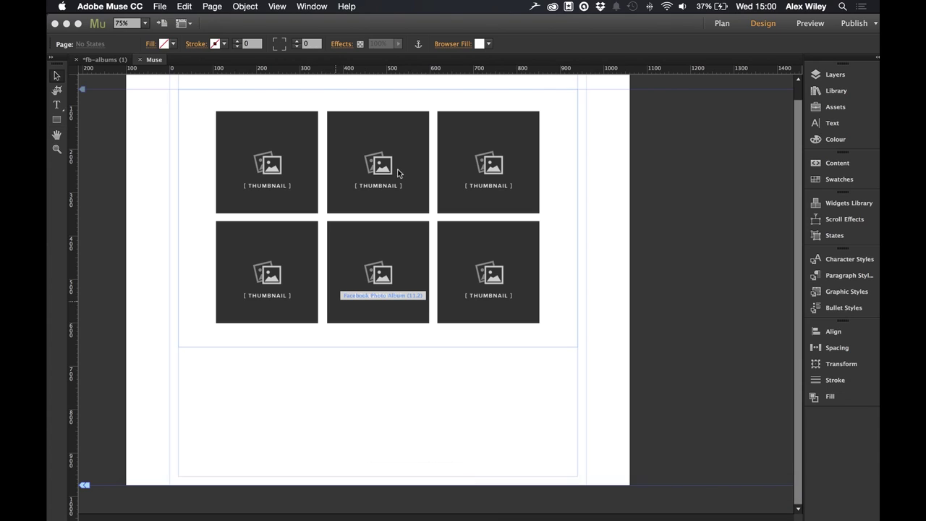
{"action": "left_click_drag", "start_coordinate": [469, 183], "coordinate": [614, 181]}
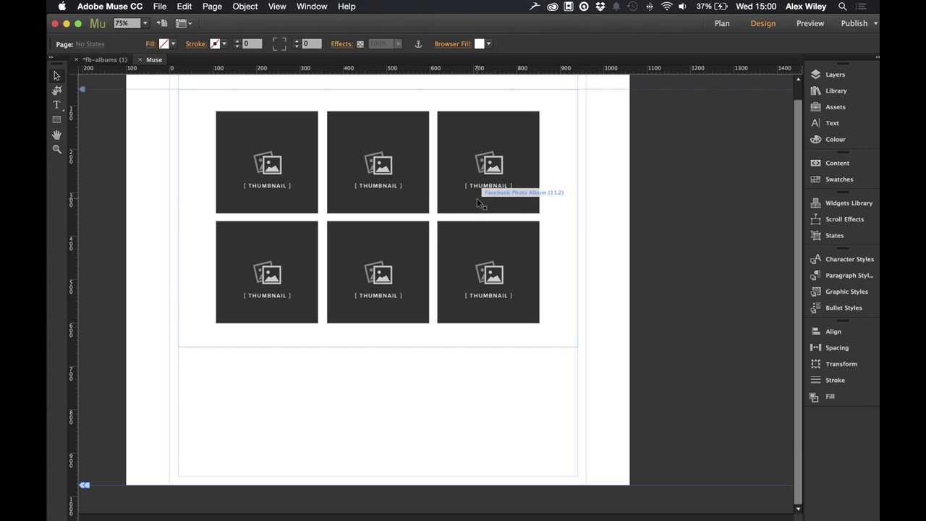
{"action": "left_click", "coordinate": [430, 202]}
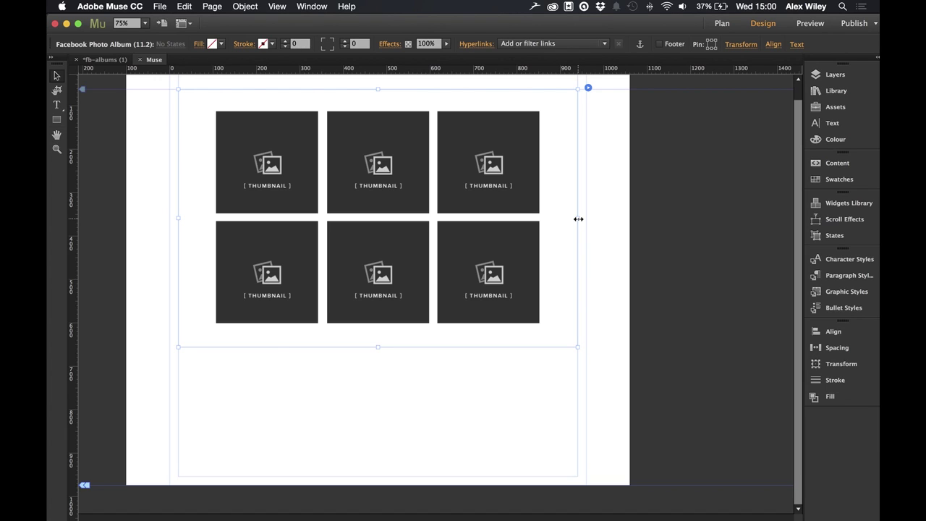
{"action": "left_click_drag", "start_coordinate": [578, 219], "coordinate": [628, 224]}
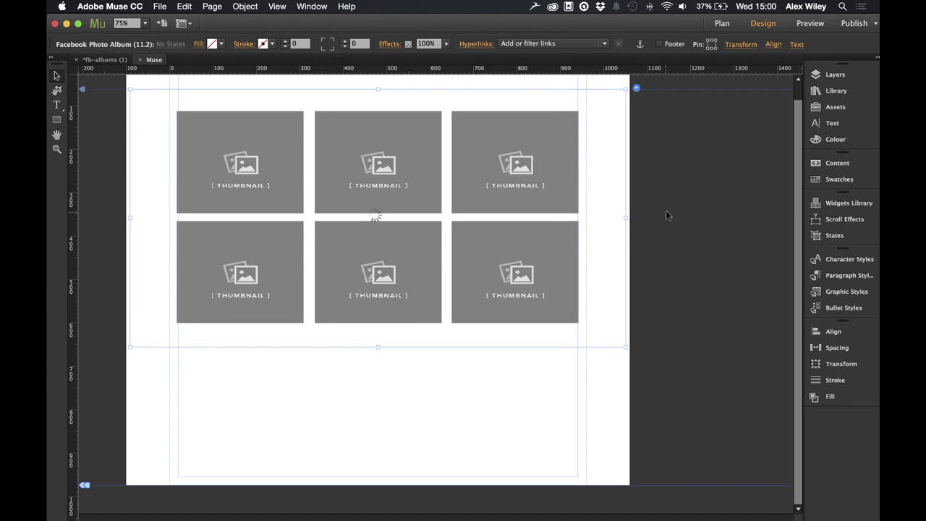
{"action": "left_click", "coordinate": [666, 211]}
{"action": "left_click", "coordinate": [160, 5]}
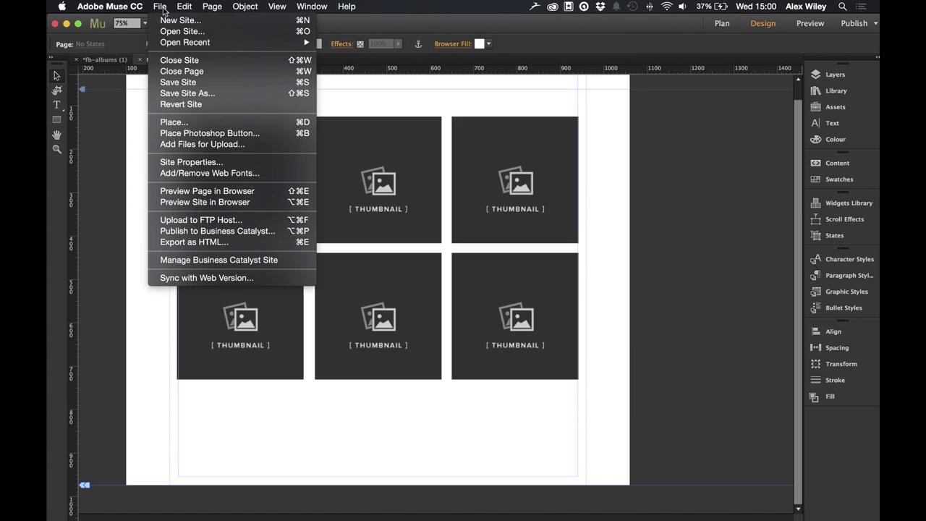
- Preview the widened page, close the old preview tab, and check the three-column grid
{"action": "left_click", "coordinate": [203, 192]}
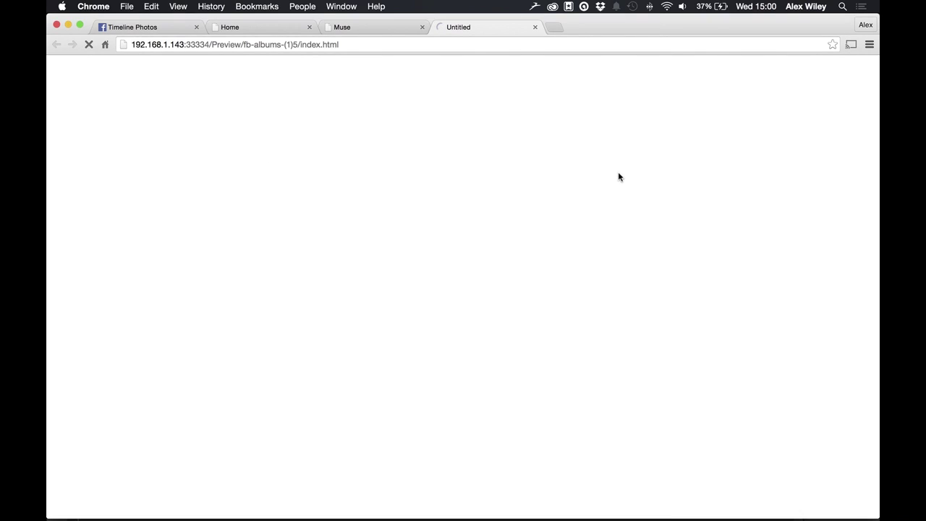
{"action": "left_click", "coordinate": [422, 27]}
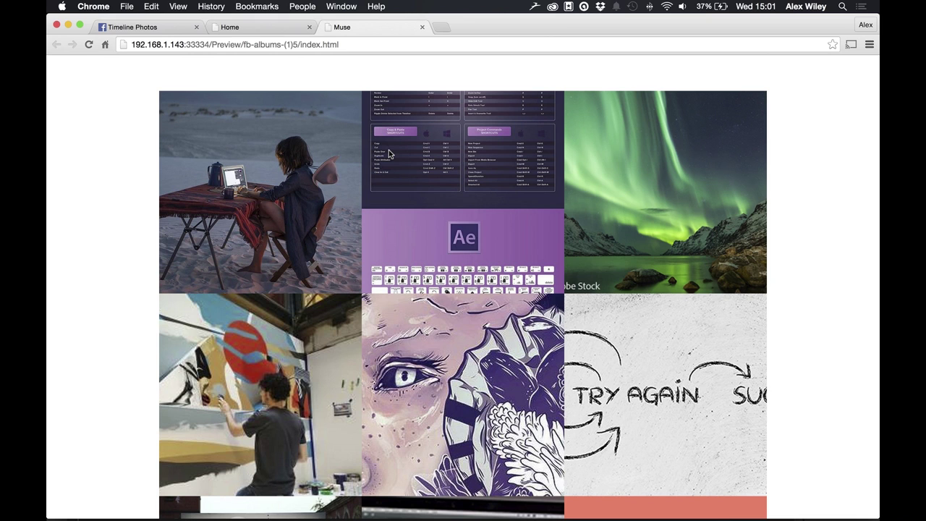
{"action": "mouse_move", "coordinate": [618, 231]}
{"action": "mouse_move", "coordinate": [330, 235]}
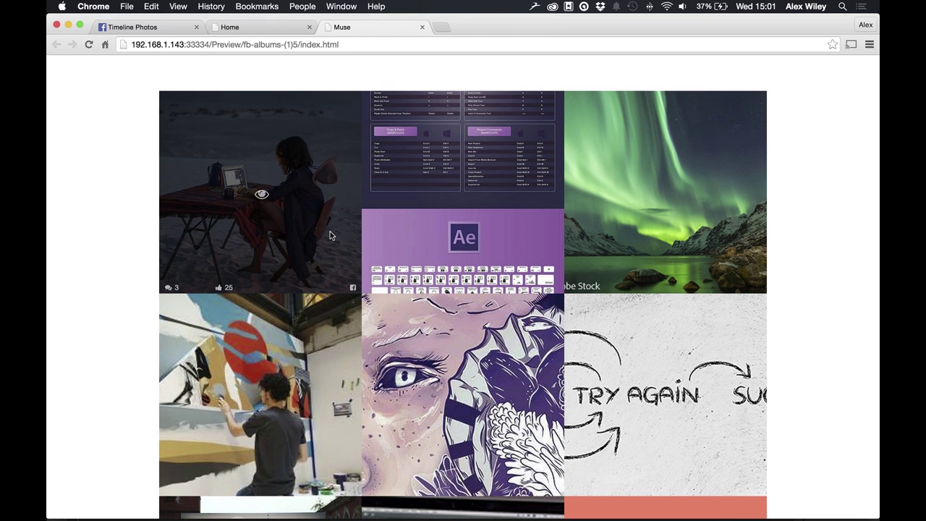
{"action": "key", "text": "super+Tab"}
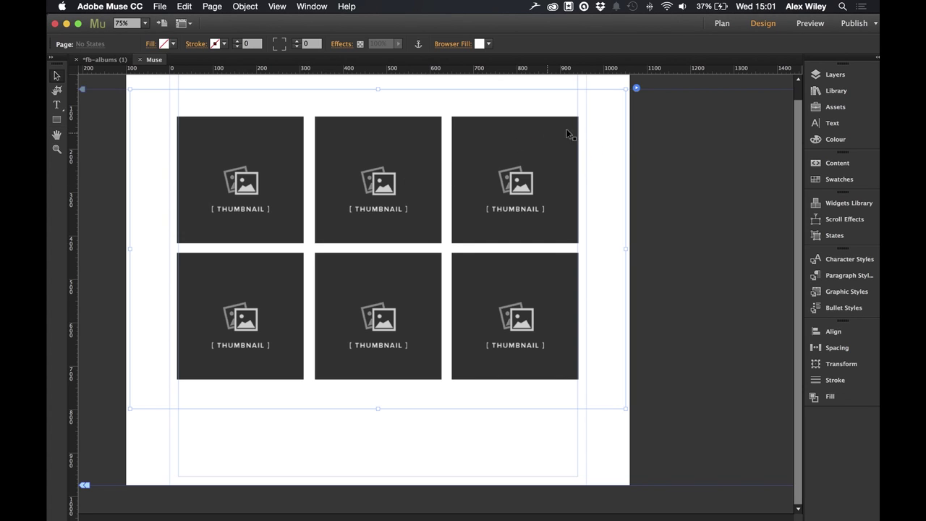
- Set the album widget to 8 thumbnails with Scale to Fit thumbnail scaling
{"action": "left_click", "coordinate": [630, 90]}
{"action": "left_click", "coordinate": [635, 90]}
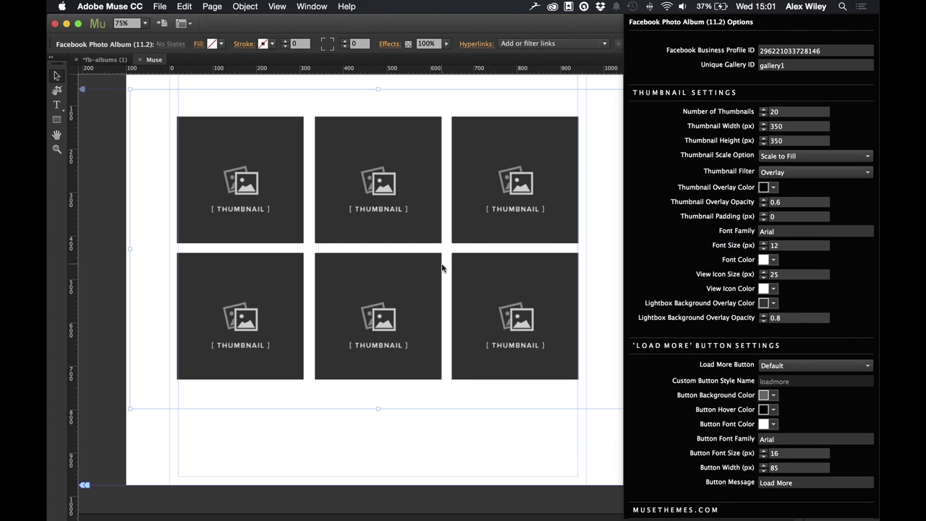
{"action": "left_click", "coordinate": [782, 111]}
{"action": "double_click", "coordinate": [781, 111]}
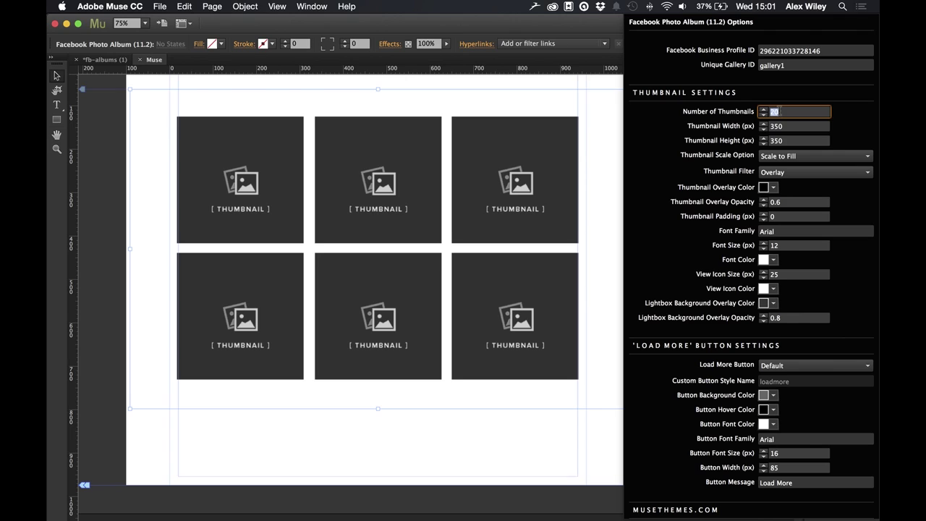
{"action": "key", "text": "Return"}
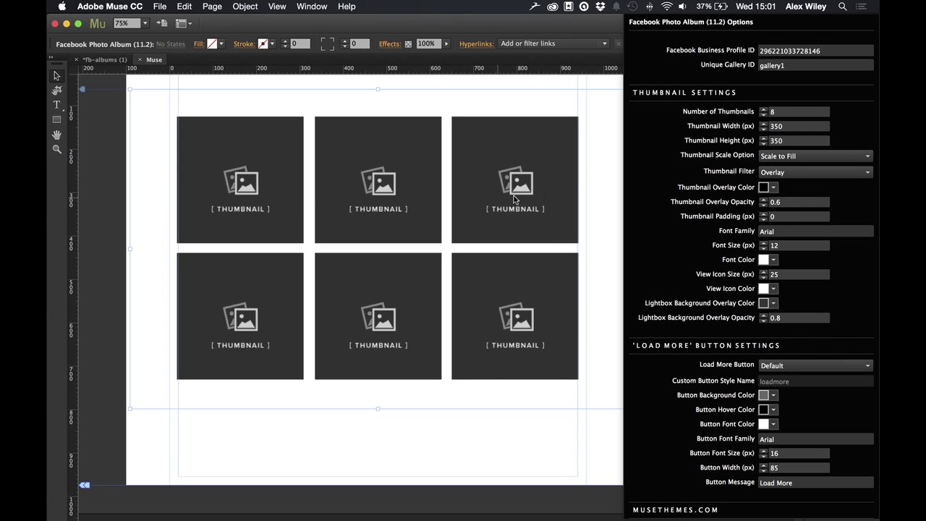
{"action": "left_click", "coordinate": [781, 157]}
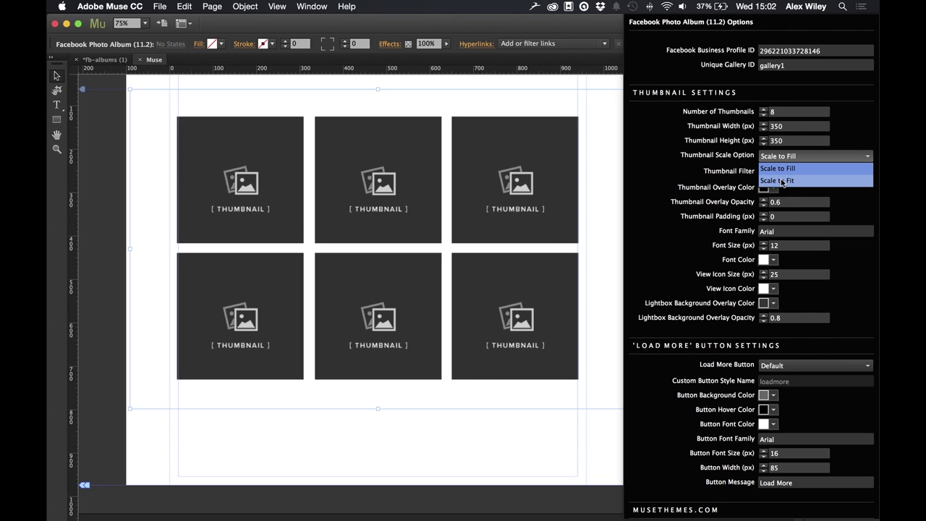
{"action": "left_click", "coordinate": [782, 181]}
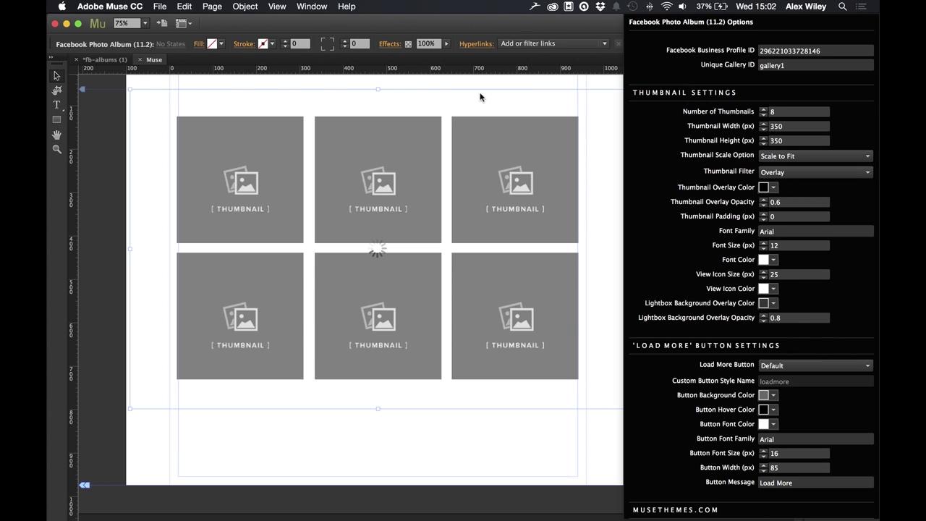
{"action": "left_click", "coordinate": [160, 6]}
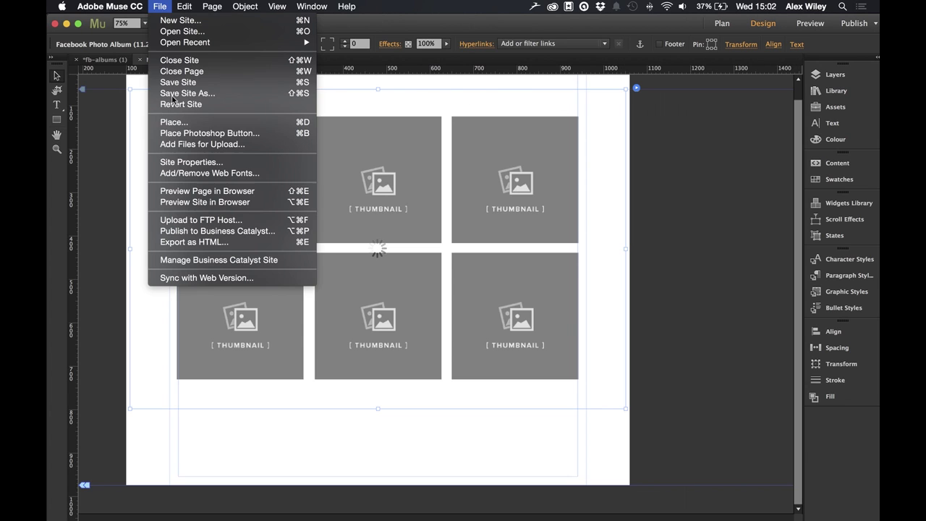
- Preview the page to inspect the scaled-to-fit thumbnails, then return to Muse
{"action": "left_click", "coordinate": [200, 191]}
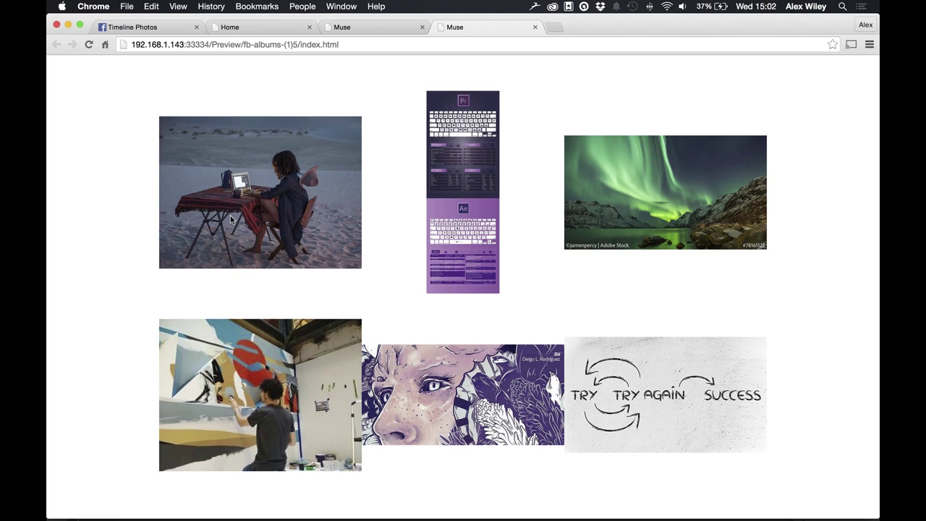
{"action": "mouse_move", "coordinate": [235, 184]}
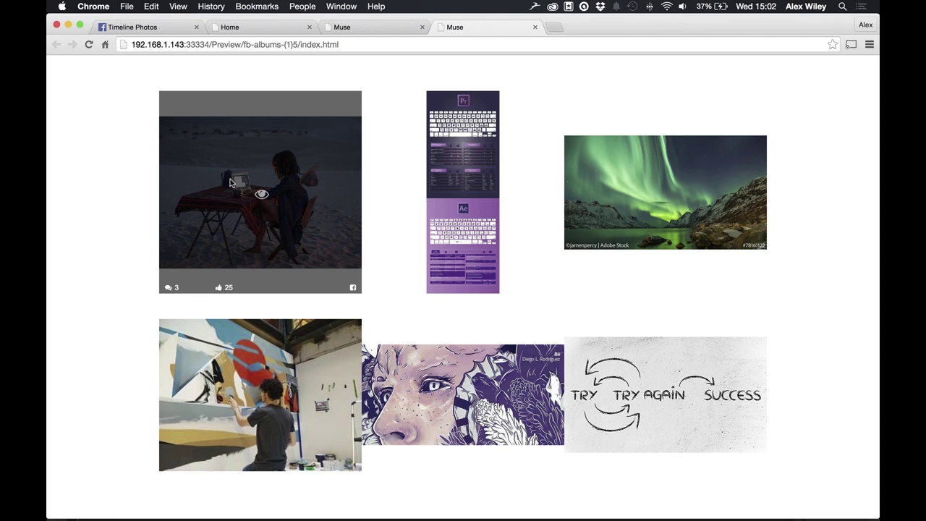
{"action": "mouse_move", "coordinate": [445, 213]}
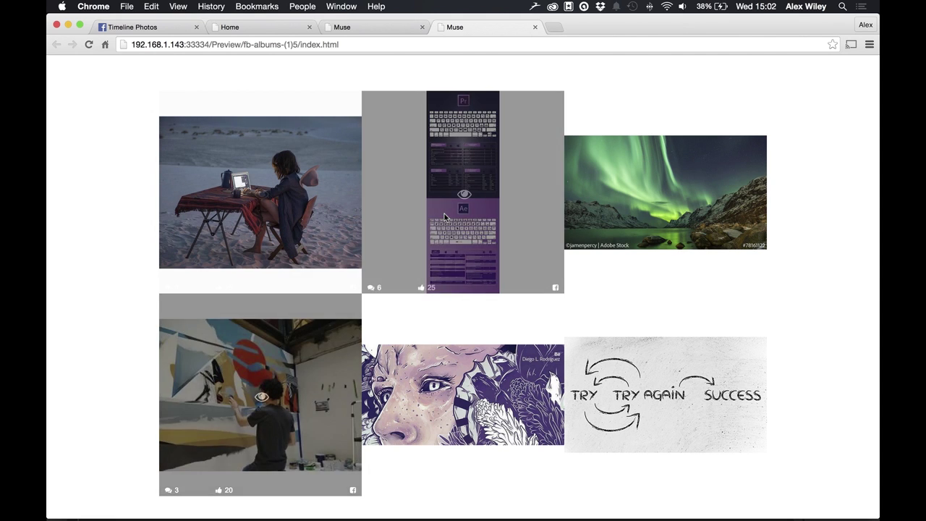
{"action": "key", "text": "super+Tab"}
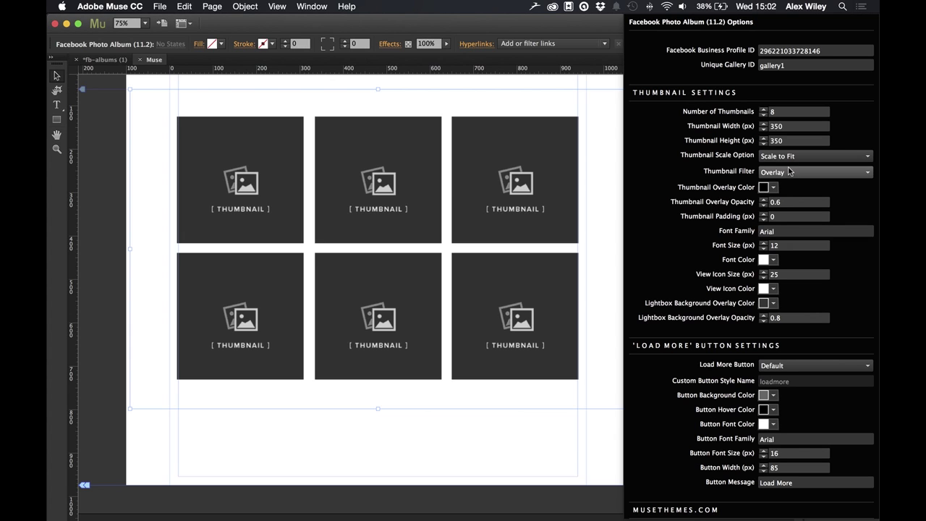
- Switch thumbnails to Scale to Fill with an orange Overlay filter colour
{"action": "left_click", "coordinate": [782, 156]}
{"action": "left_click", "coordinate": [780, 168]}
{"action": "left_click", "coordinate": [773, 174]}
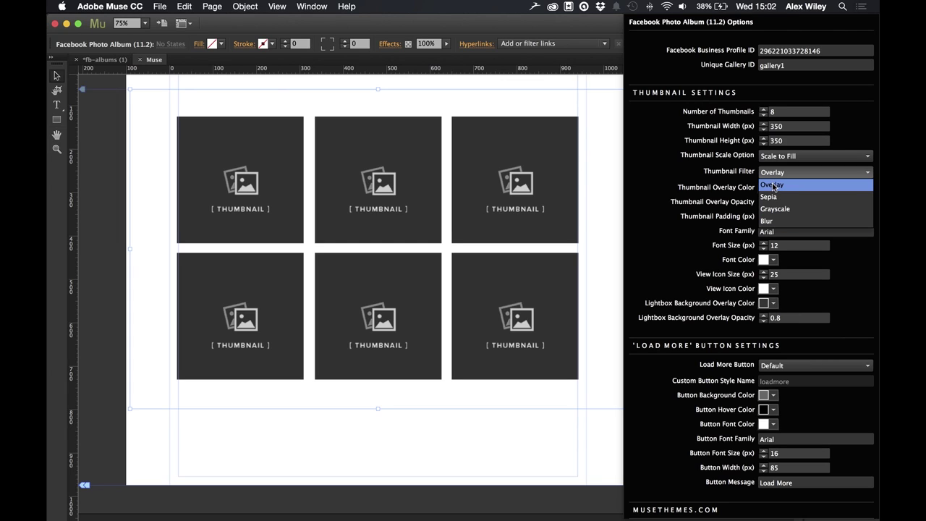
{"action": "left_click", "coordinate": [773, 186]}
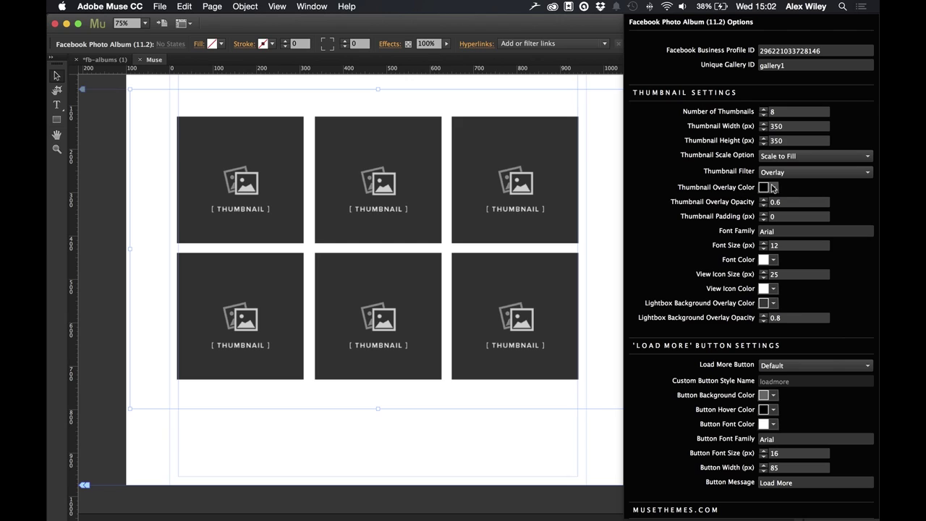
{"action": "left_click", "coordinate": [773, 188]}
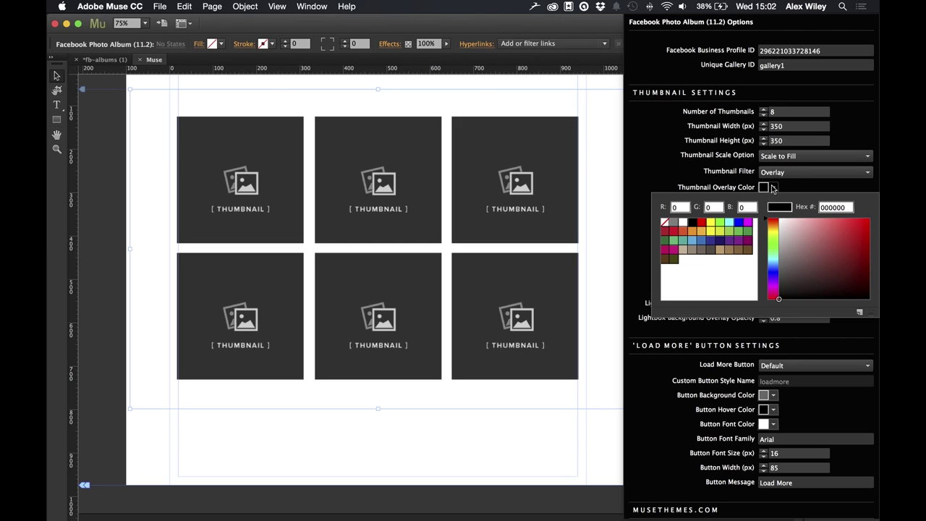
{"action": "left_click", "coordinate": [694, 236]}
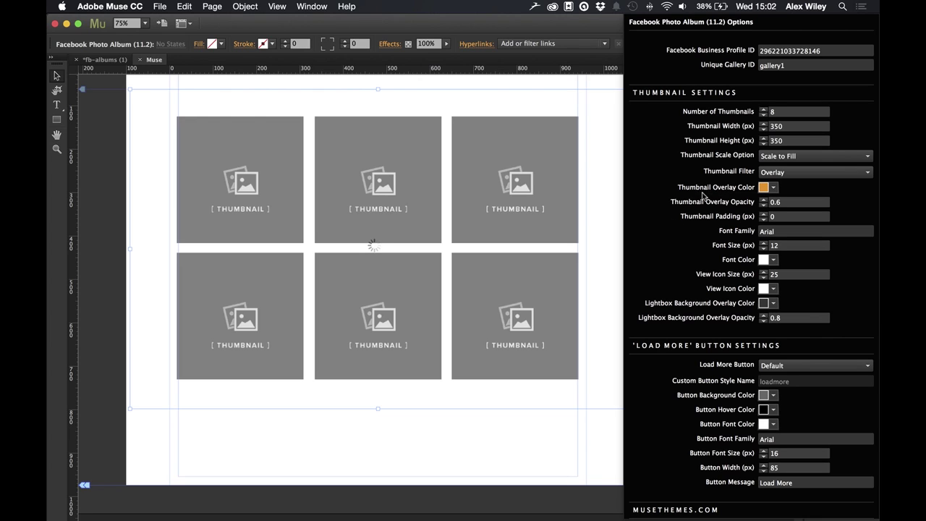
{"action": "mouse_move", "coordinate": [766, 191]}
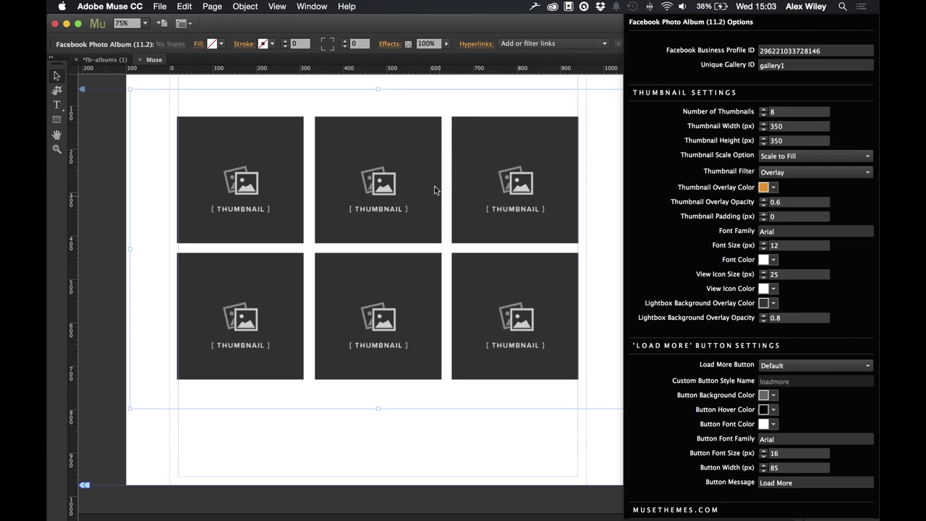
- Set the thumbnail padding to 5 px
{"action": "left_click", "coordinate": [777, 217]}
{"action": "left_click", "coordinate": [779, 218]}
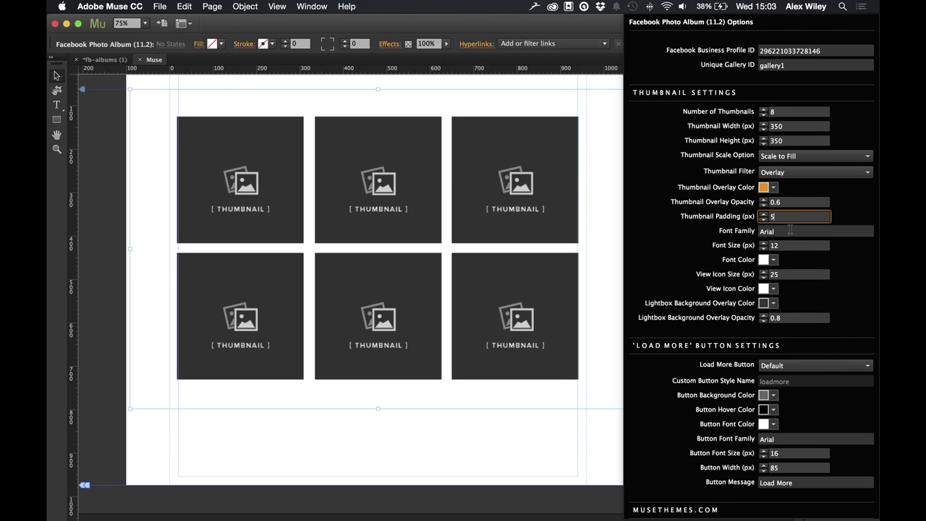
{"action": "type", "text": "5"}
{"action": "key", "text": "Return"}
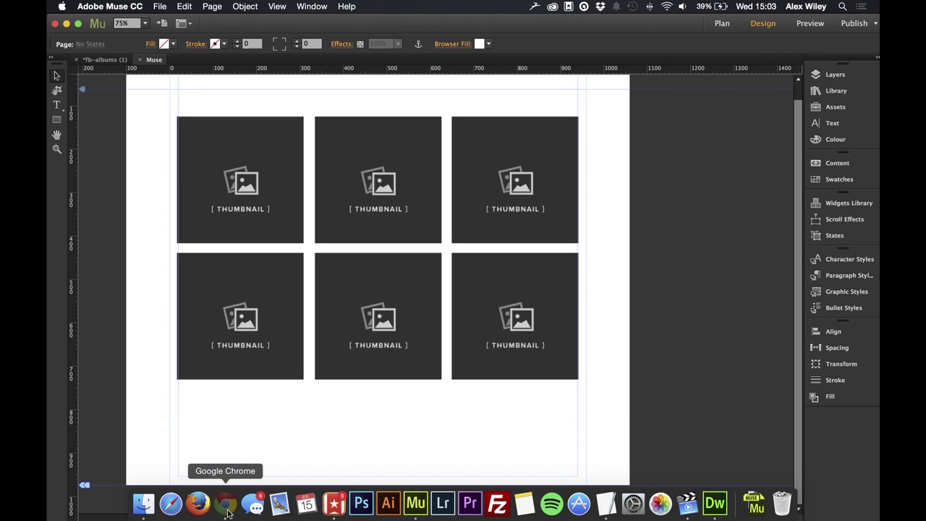
- Check the filled, padded thumbnails and their hover overlay in Chrome, then return to Muse
{"action": "left_click", "coordinate": [192, 502]}
{"action": "mouse_move", "coordinate": [263, 205]}
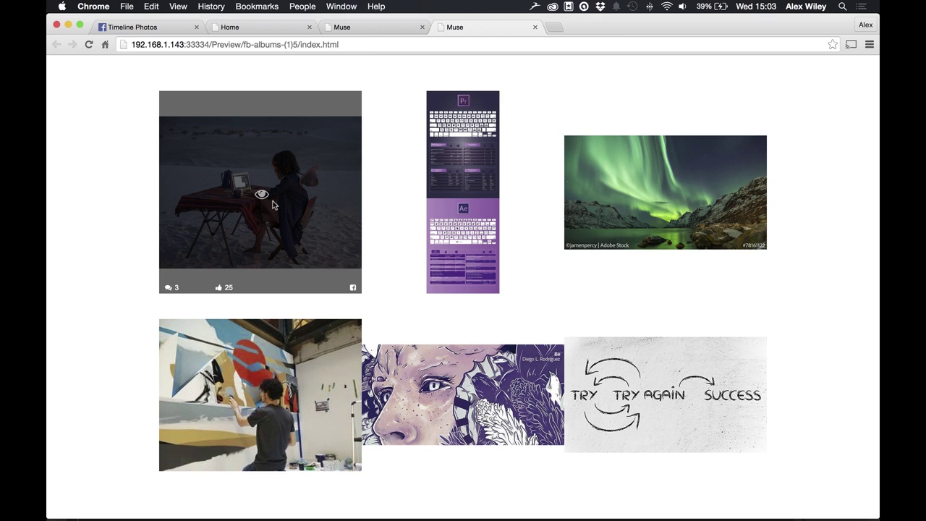
{"action": "key", "text": "super+Tab"}
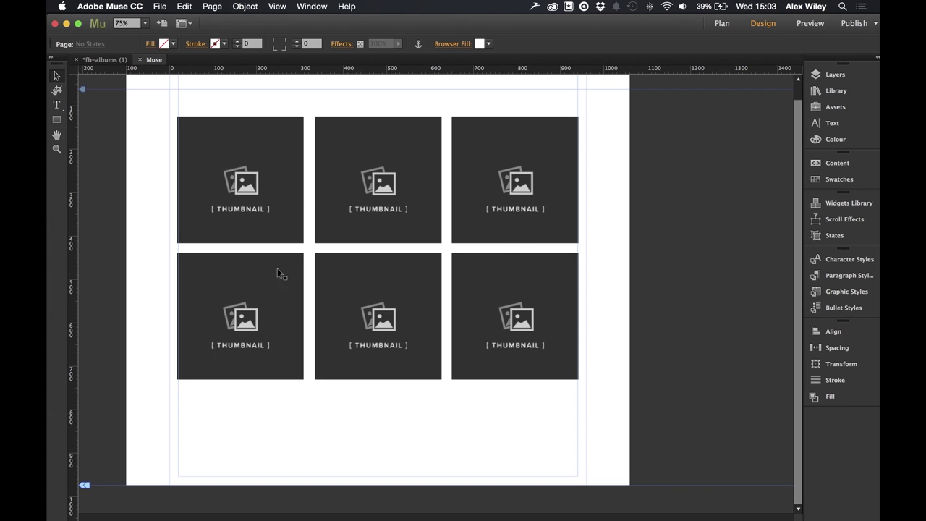
- Set the photo album widget's View Icon Size to 40
{"action": "left_click", "coordinate": [636, 87]}
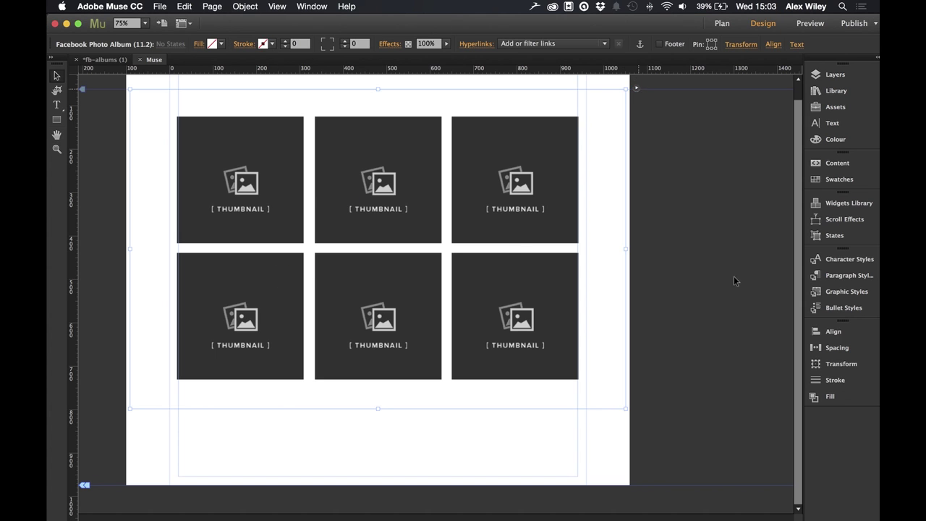
{"action": "left_click", "coordinate": [784, 275]}
{"action": "double_click", "coordinate": [776, 274]}
{"action": "key", "text": "Return"}
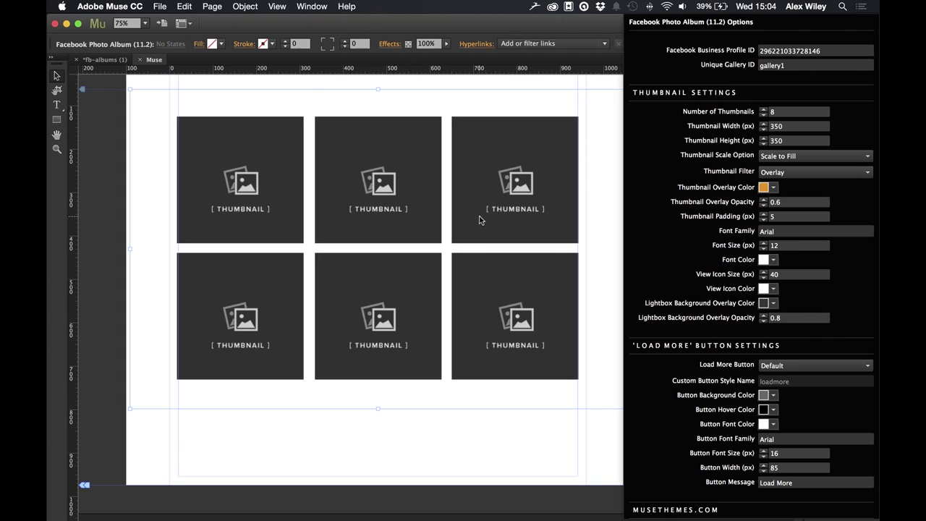
- Make the lightbox background overlay colour orange and close the widget options
{"action": "left_click", "coordinate": [774, 303]}
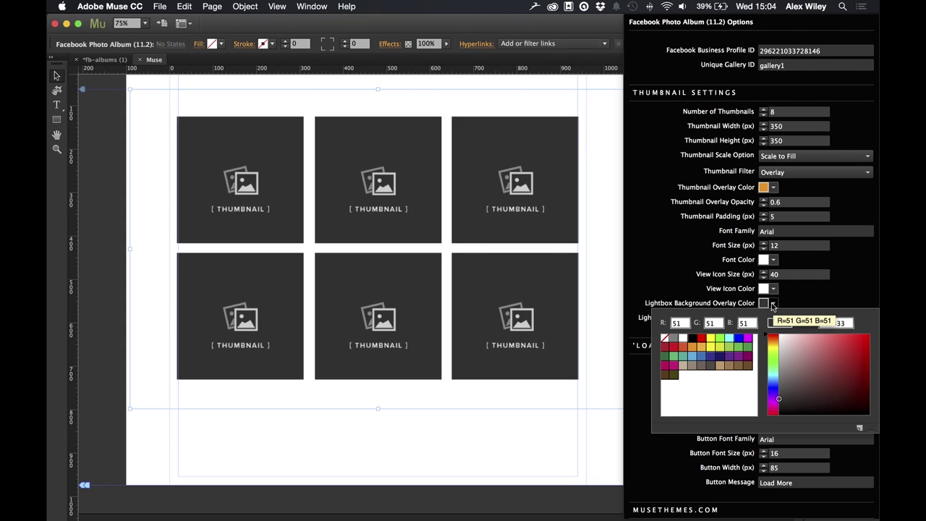
{"action": "left_click", "coordinate": [693, 351]}
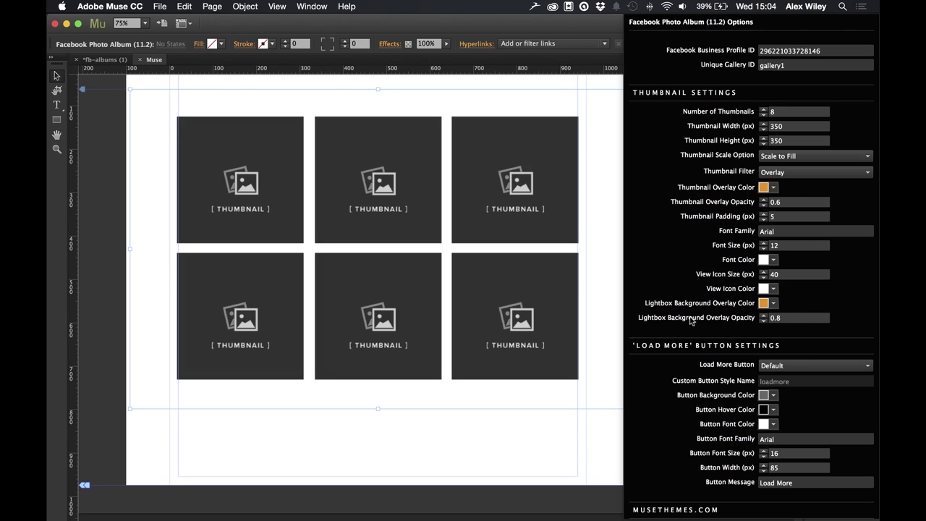
{"action": "left_click", "coordinate": [606, 230]}
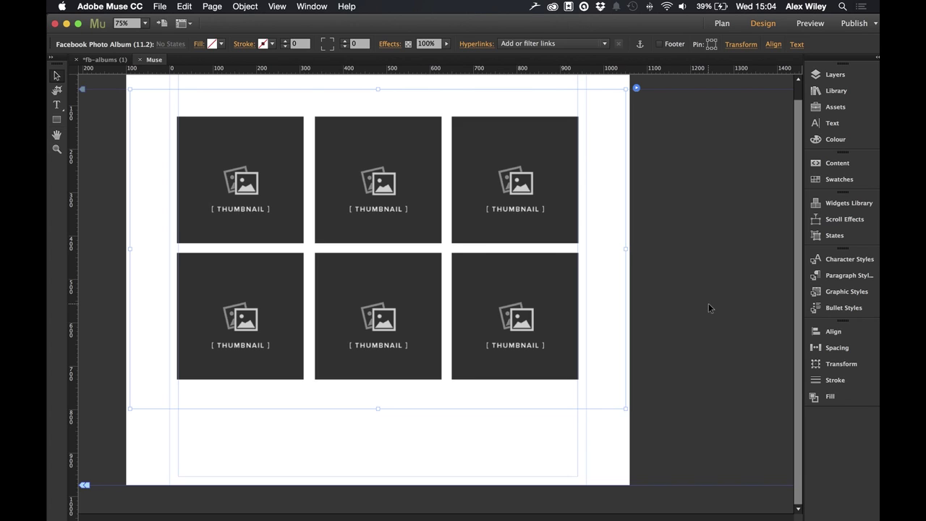
{"action": "left_click", "coordinate": [160, 6]}
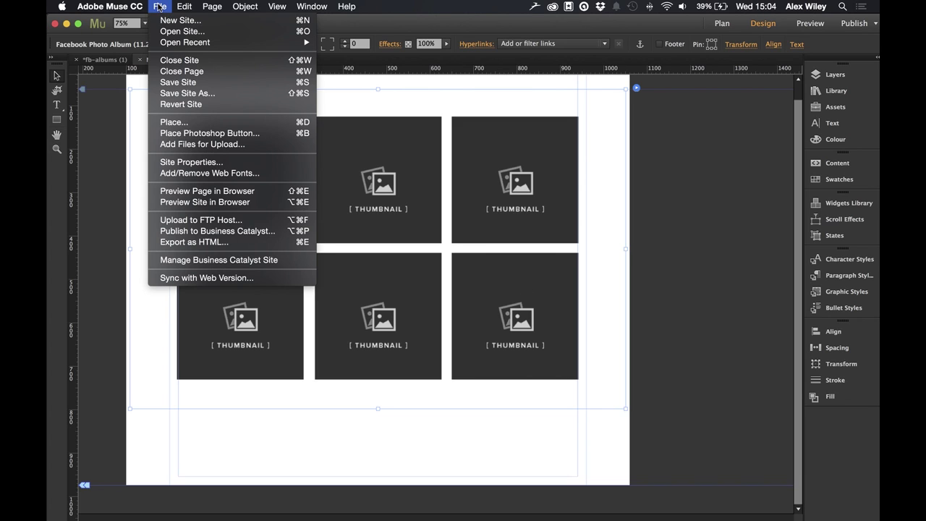
- Preview the page in Chrome, then open the first photo in the lightbox and close it
{"action": "left_click", "coordinate": [201, 192]}
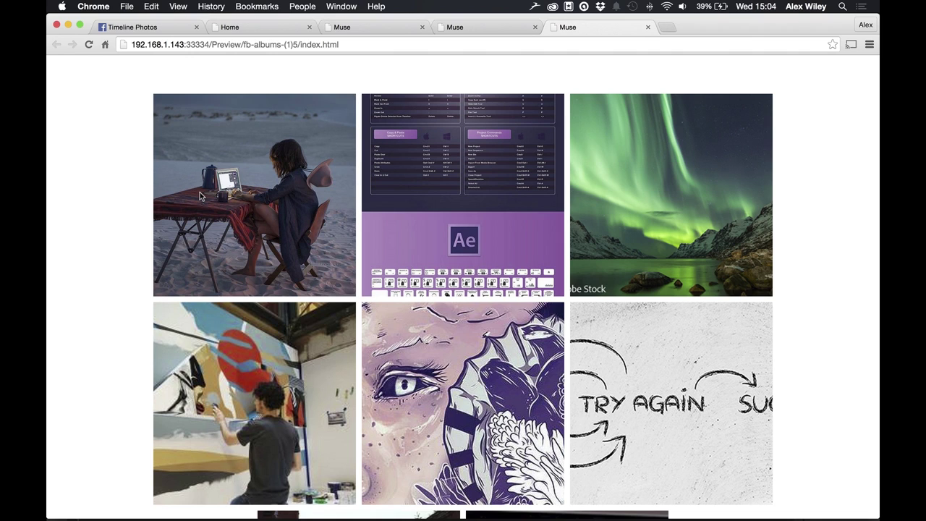
{"action": "mouse_move", "coordinate": [208, 202]}
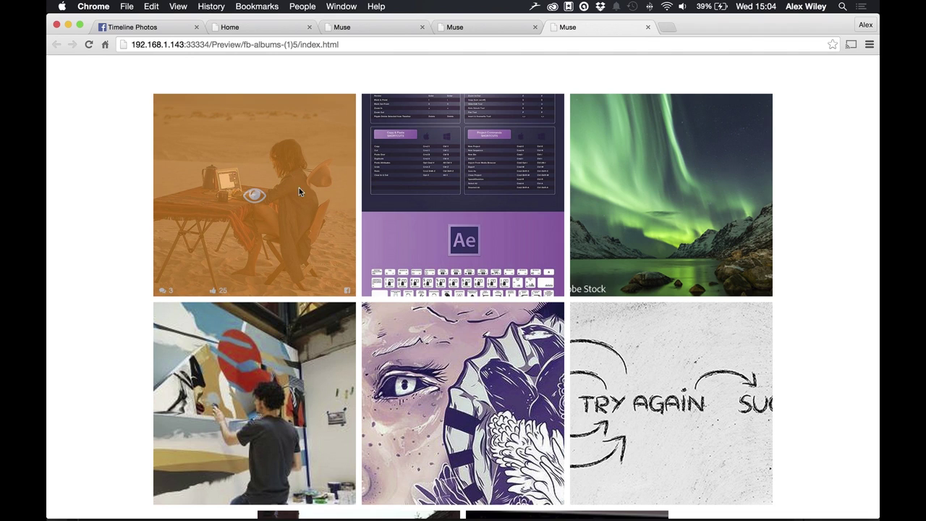
{"action": "left_click", "coordinate": [257, 202]}
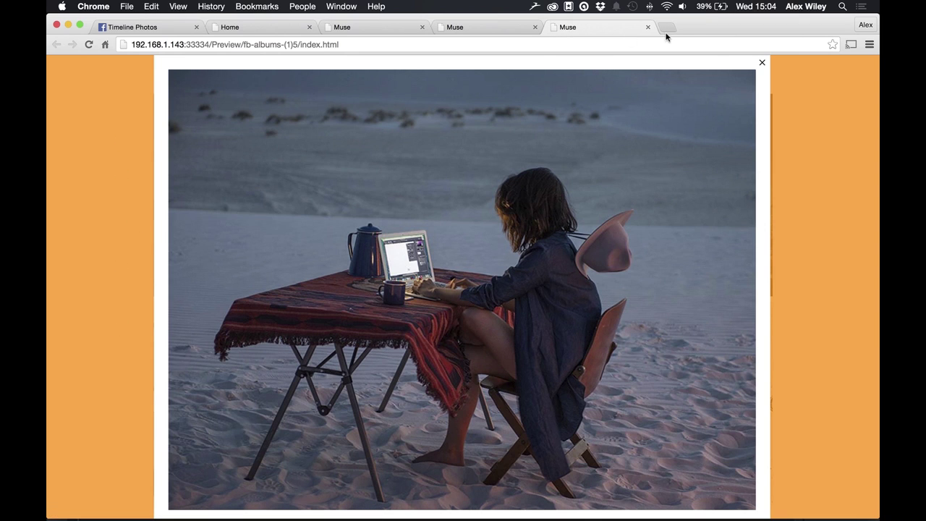
{"action": "left_click", "coordinate": [762, 63]}
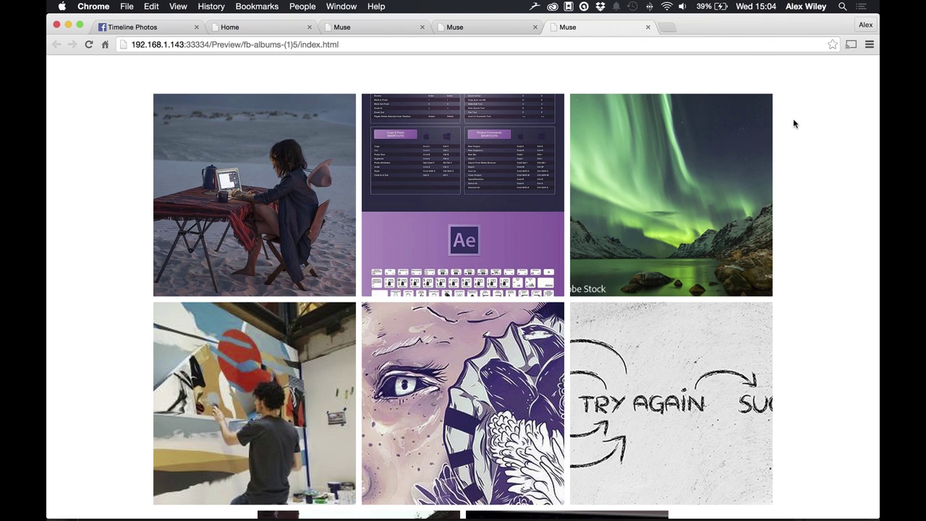
- Scroll down, load more photos into the gallery, then return to Muse
{"action": "mouse_move", "coordinate": [714, 230]}
{"action": "scroll", "coordinate": [807, 361], "scroll_direction": "down", "scroll_amount": 5}
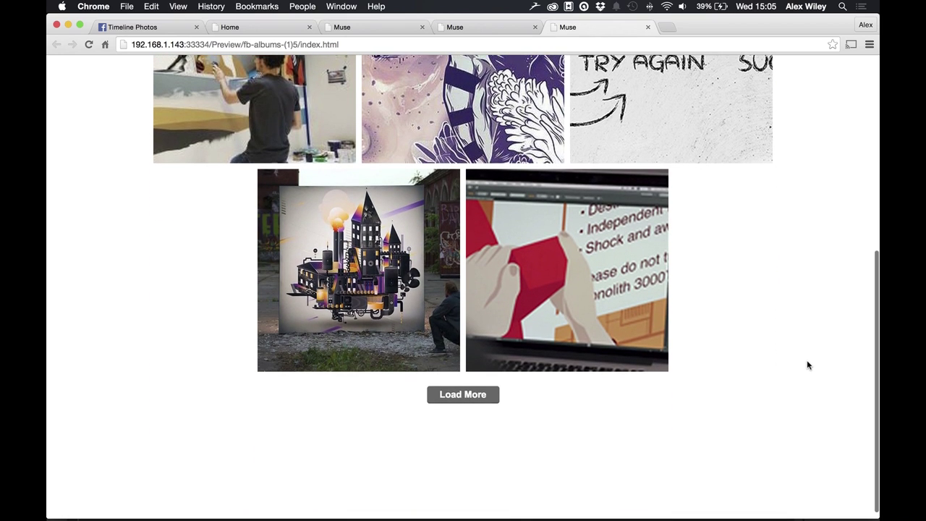
{"action": "left_click", "coordinate": [462, 395]}
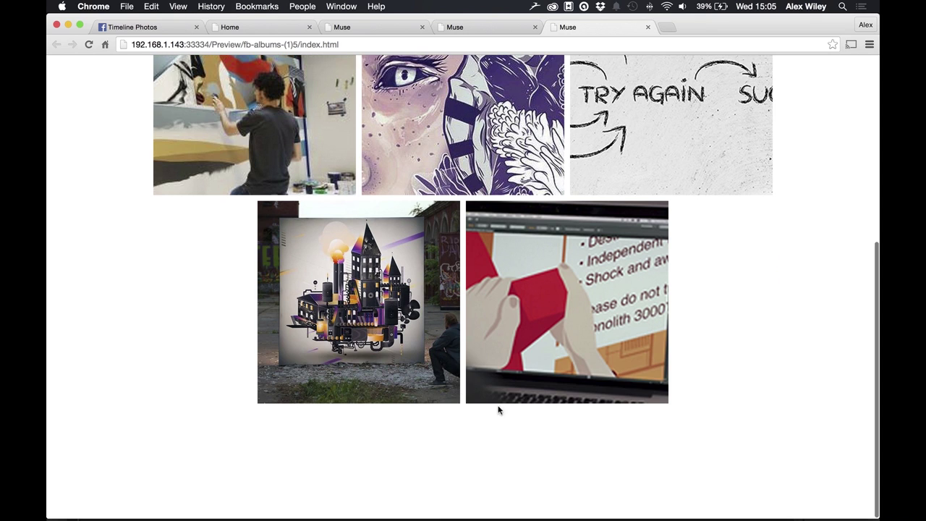
{"action": "scroll", "coordinate": [554, 472], "scroll_direction": "down", "scroll_amount": 10}
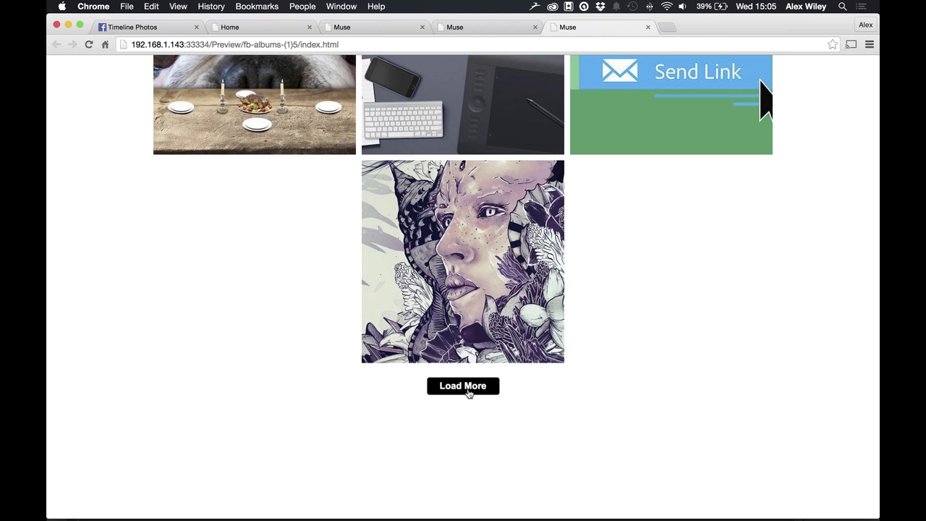
{"action": "left_click", "coordinate": [415, 510]}
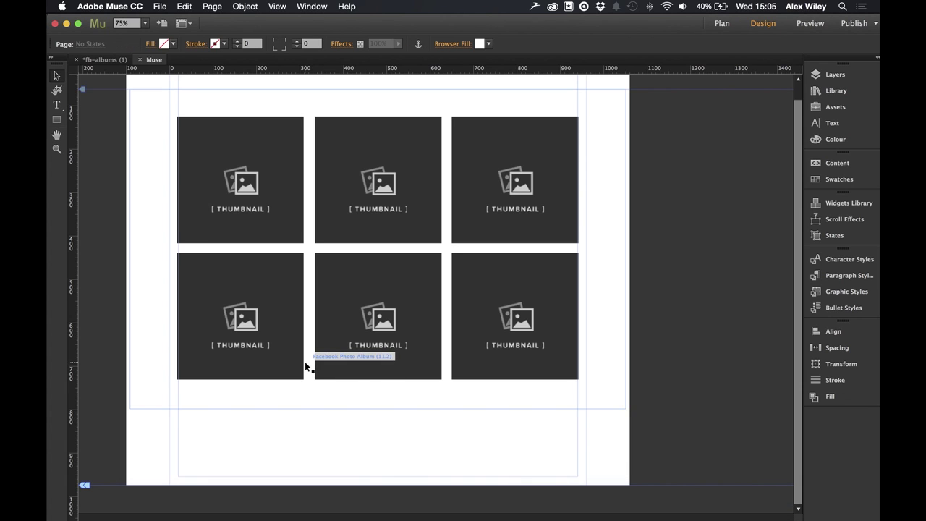
- Place a State Button widget from the Widgets Library centred below the photo grid
{"action": "left_click", "coordinate": [815, 206]}
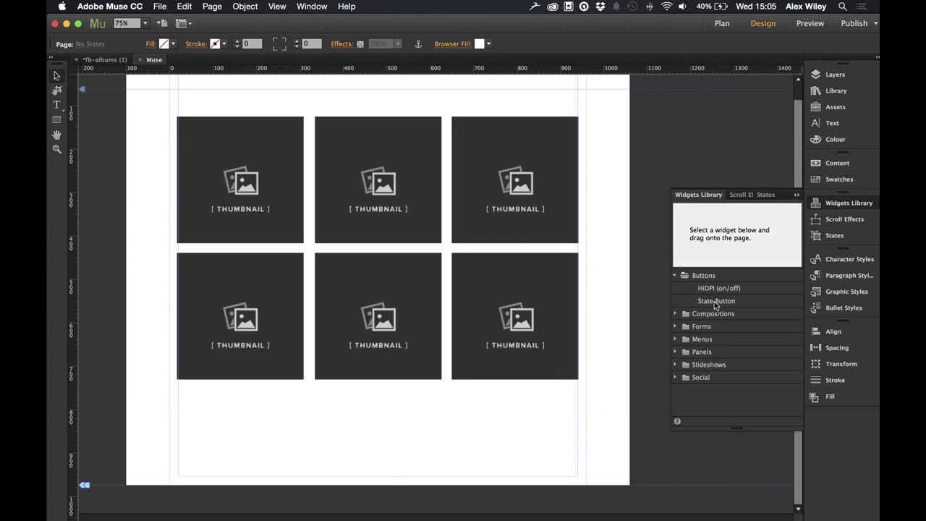
{"action": "left_click", "coordinate": [715, 301]}
{"action": "left_click_drag", "start_coordinate": [715, 304], "coordinate": [314, 427]}
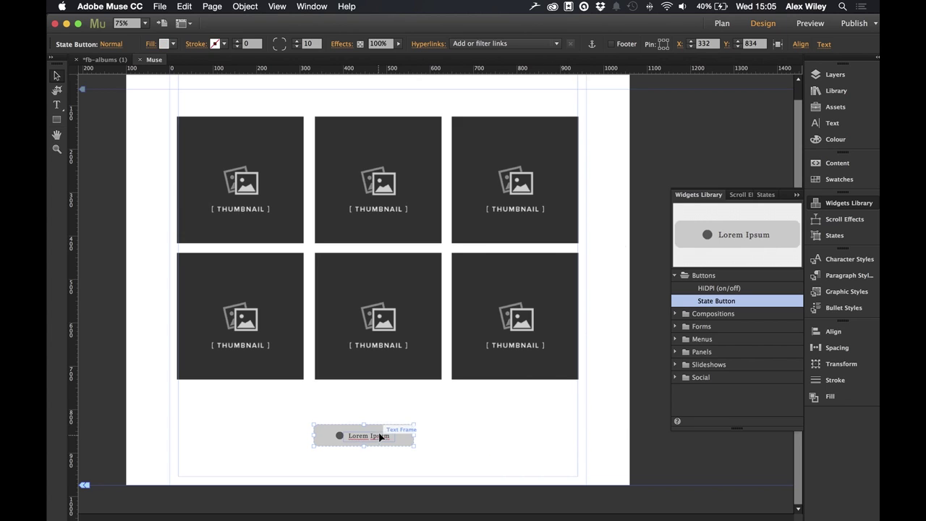
{"action": "left_click_drag", "start_coordinate": [378, 433], "coordinate": [392, 422]}
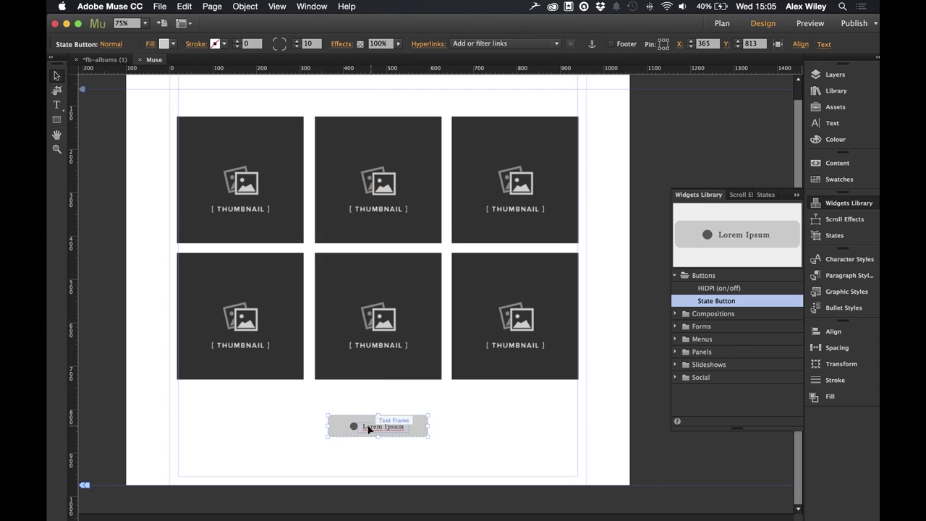
- Clear the state button's widget contents and all its styling, leaving an empty frame
{"action": "left_click", "coordinate": [355, 428]}
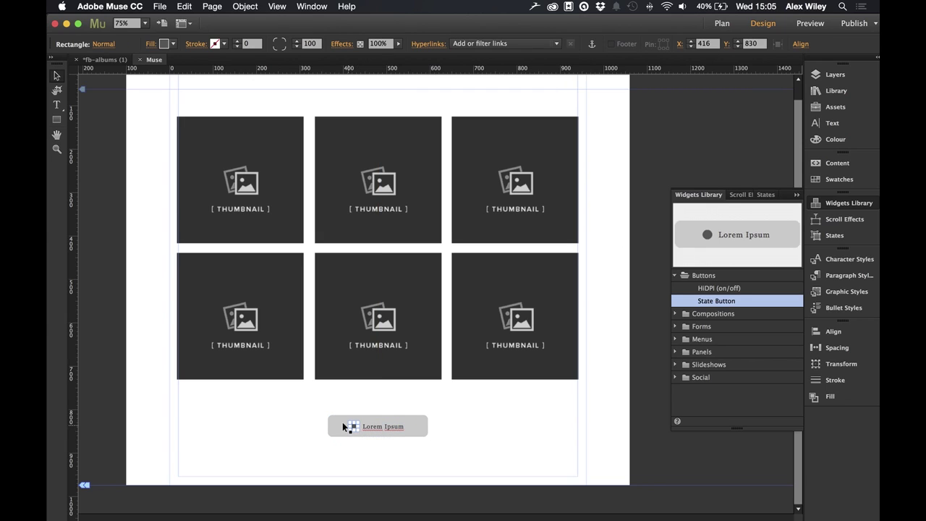
{"action": "right_click", "coordinate": [338, 422]}
{"action": "left_click", "coordinate": [376, 399]}
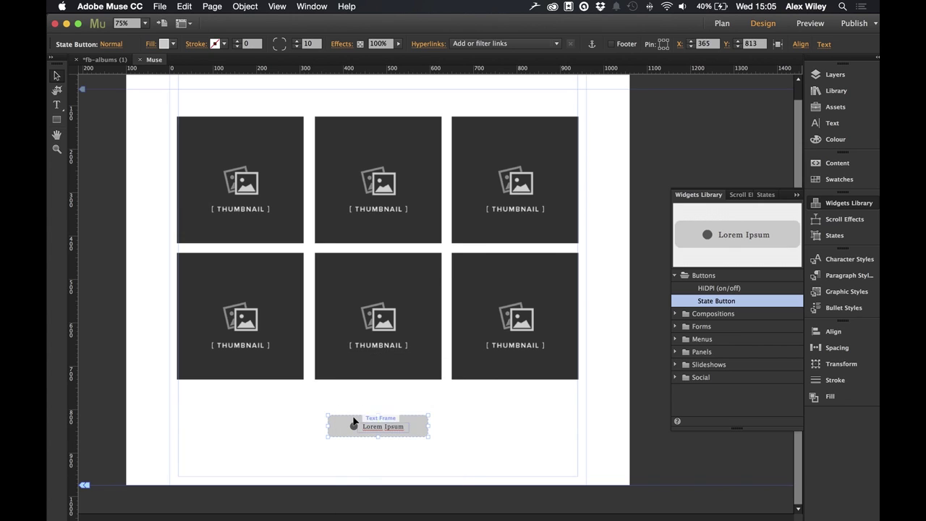
{"action": "right_click", "coordinate": [354, 421]}
{"action": "left_click", "coordinate": [389, 489]}
{"action": "right_click", "coordinate": [367, 425]}
{"action": "left_click", "coordinate": [384, 489]}
- Draw a text frame labelled 'Load More' and set it in Proxima Nova at 20
{"action": "key", "text": "t"}
{"action": "left_click_drag", "start_coordinate": [346, 418], "coordinate": [415, 437]}
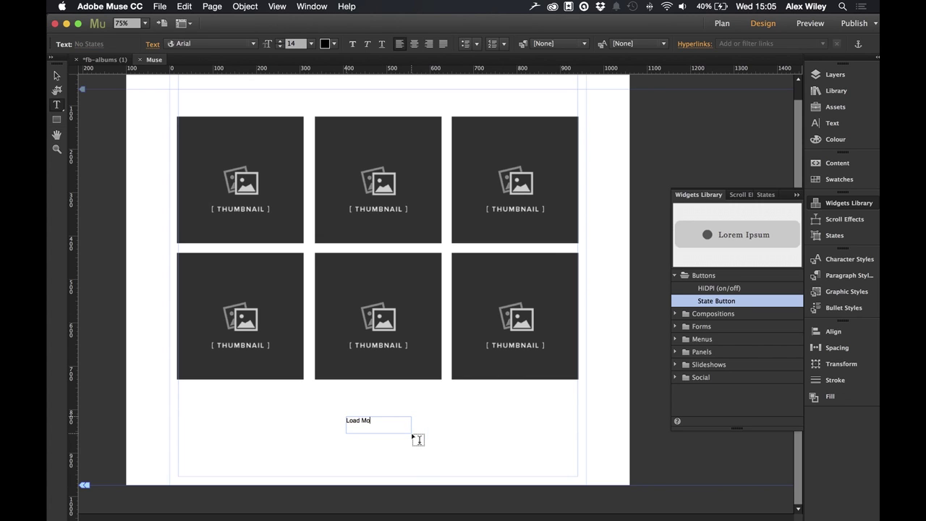
{"action": "key", "text": "super+a"}
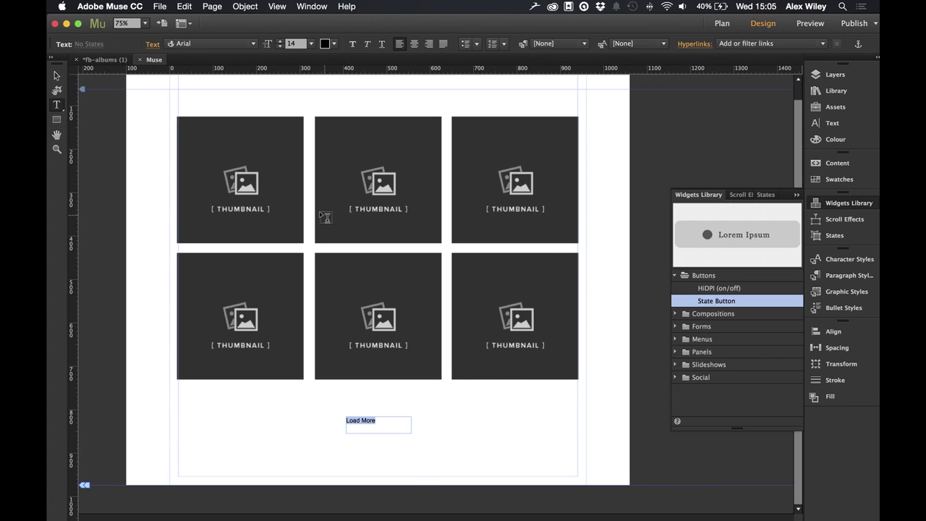
{"action": "left_click", "coordinate": [238, 44]}
{"action": "type", "text": "prox"}
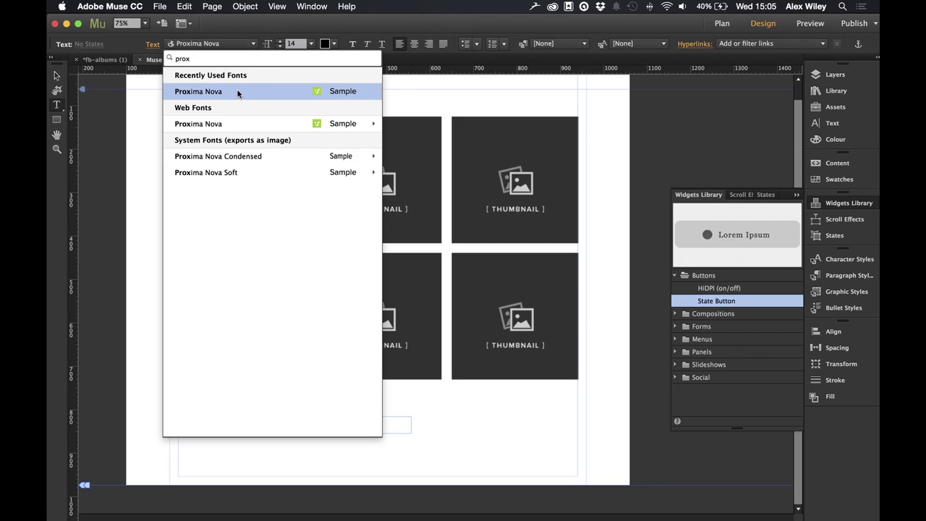
{"action": "left_click", "coordinate": [298, 44]}
{"action": "type", "text": "20"}
{"action": "key", "text": "Return"}
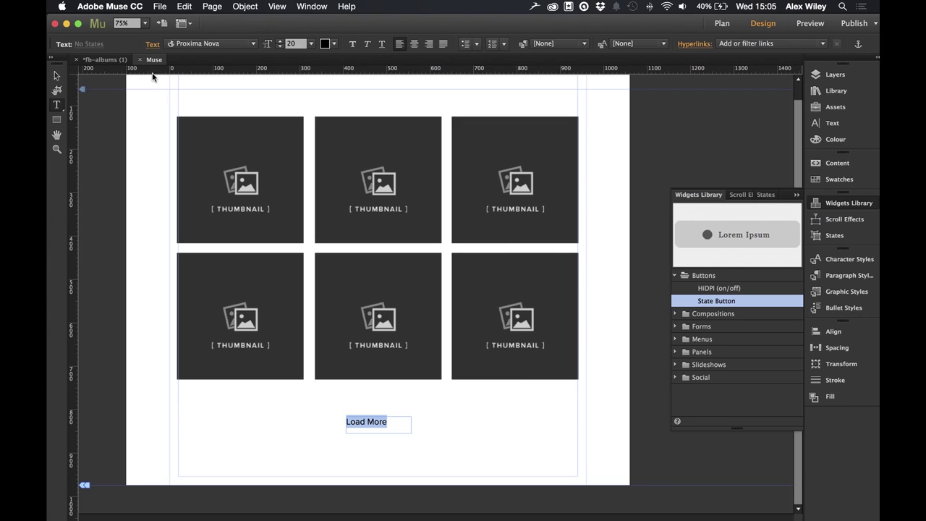
- Nudge the Load More label into place and turn it into a State Button
{"action": "left_click", "coordinate": [56, 75]}
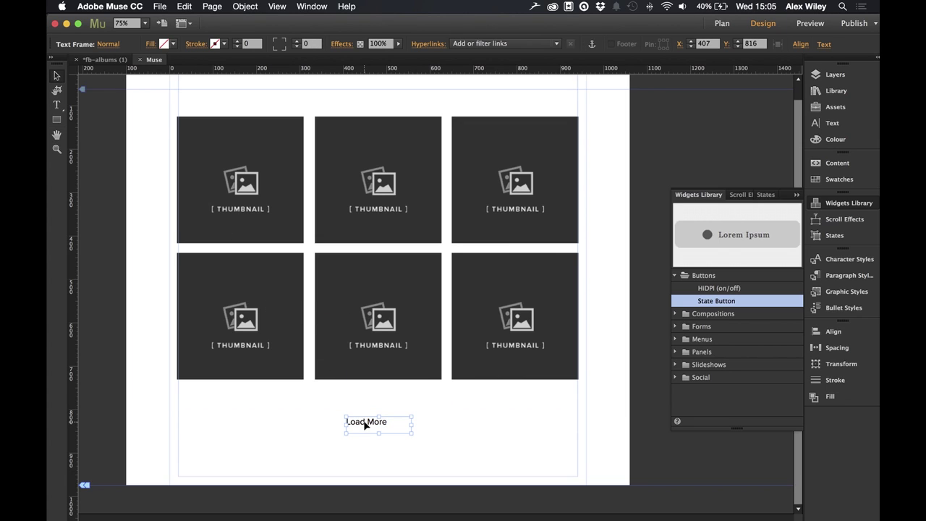
{"action": "left_click_drag", "start_coordinate": [370, 426], "coordinate": [391, 430]}
{"action": "left_click_drag", "start_coordinate": [717, 300], "coordinate": [416, 426]}
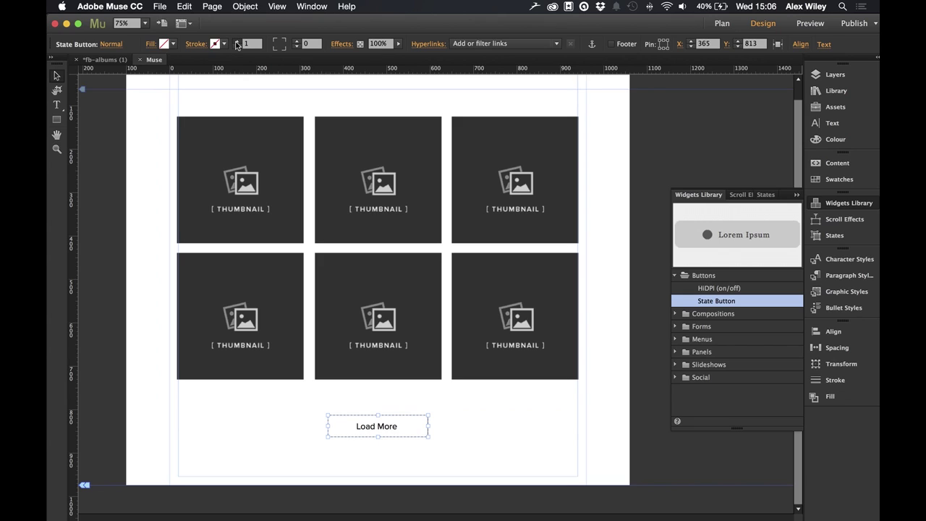
- Save the Load More button's 2 pt black outline as a new graphic style named 'btn'
{"action": "left_click", "coordinate": [256, 428]}
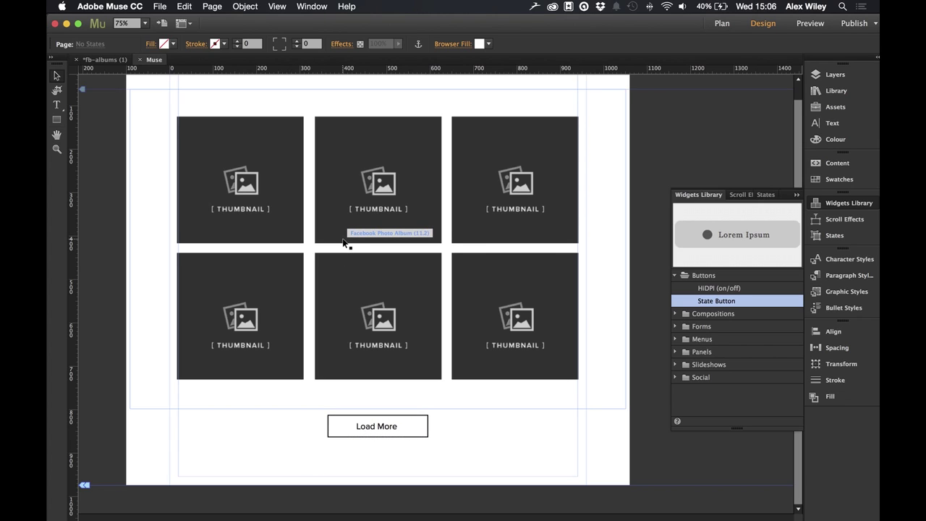
{"action": "left_click", "coordinate": [365, 430]}
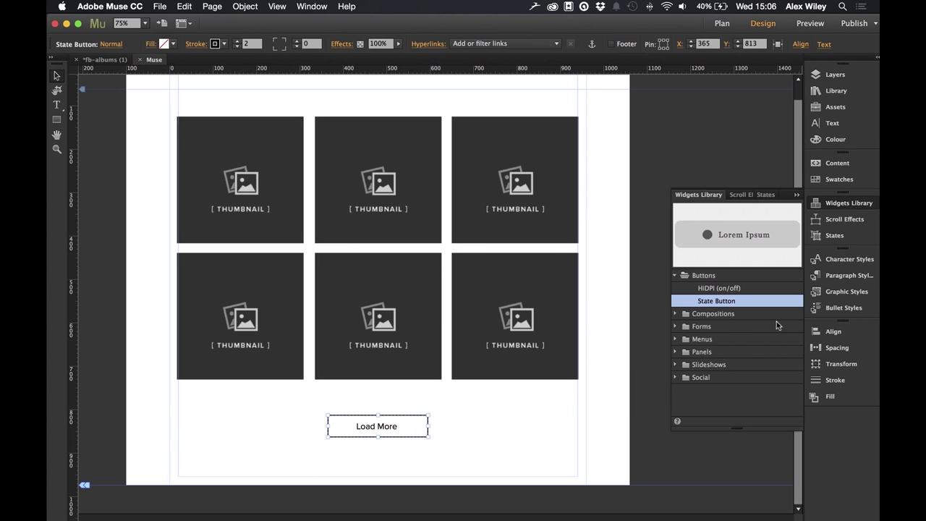
{"action": "left_click", "coordinate": [832, 293]}
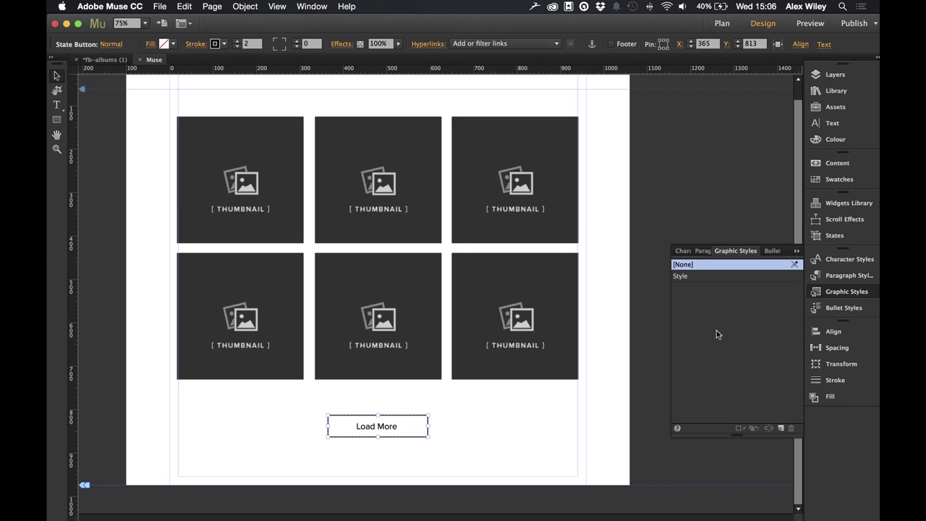
{"action": "double_click", "coordinate": [686, 280]}
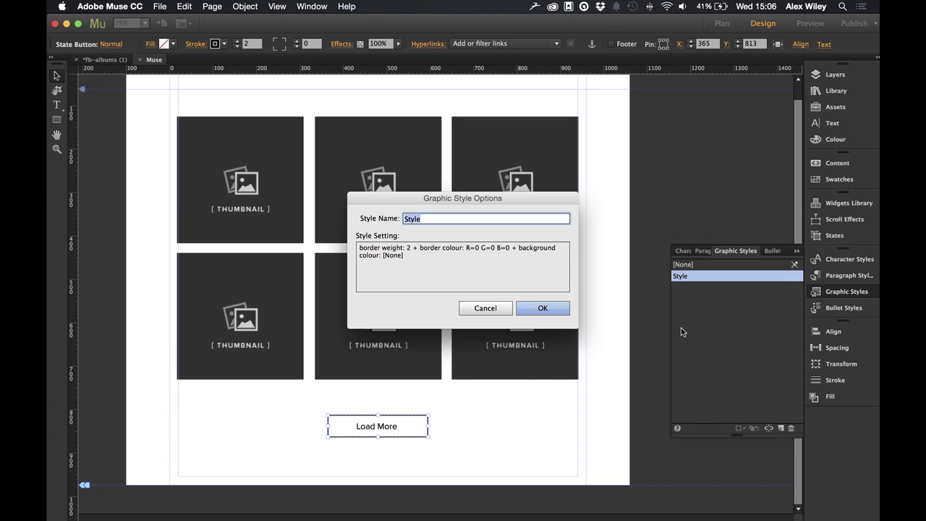
{"action": "type", "text": "b"}
{"action": "key", "text": "Return"}
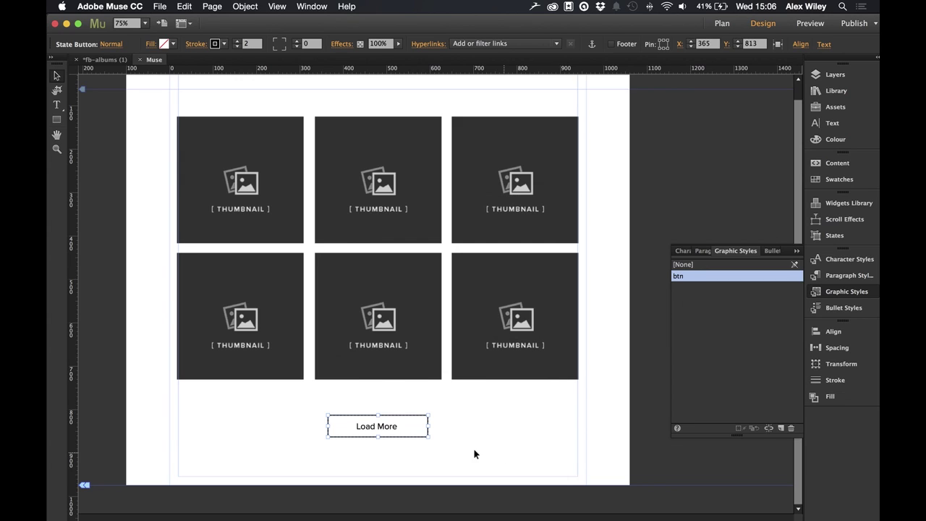
{"action": "left_click", "coordinate": [475, 453]}
{"action": "left_click", "coordinate": [829, 293]}
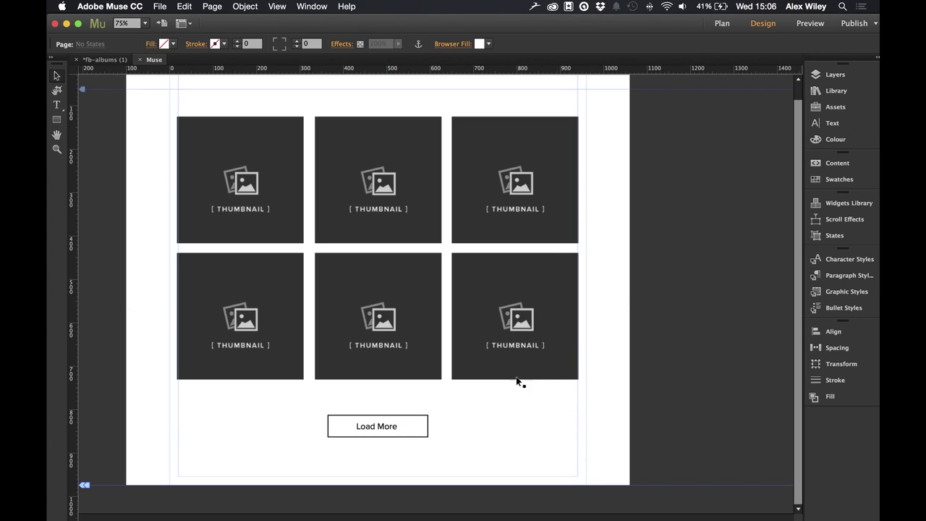
- Set the photo album widget's Load More Button to Custom with Custom Button Style Name 'btn'
{"action": "left_click", "coordinate": [431, 356]}
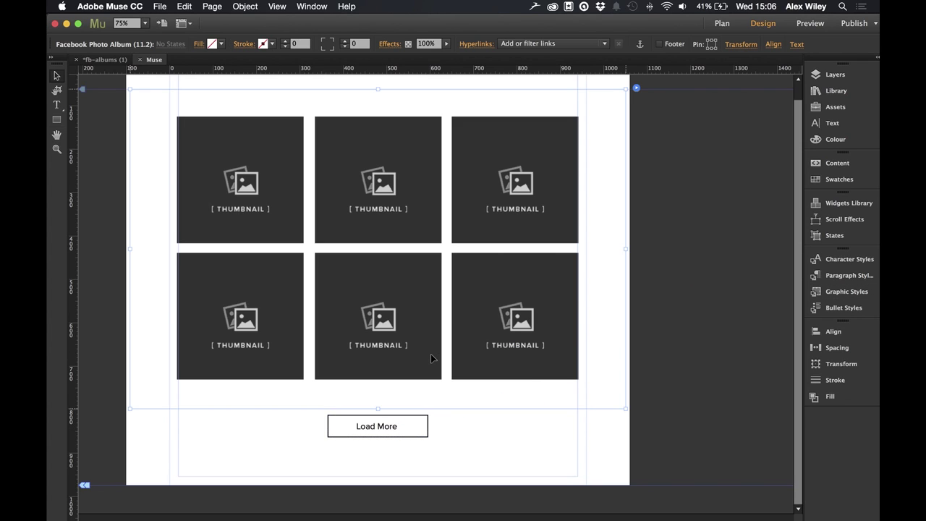
{"action": "left_click", "coordinate": [637, 89]}
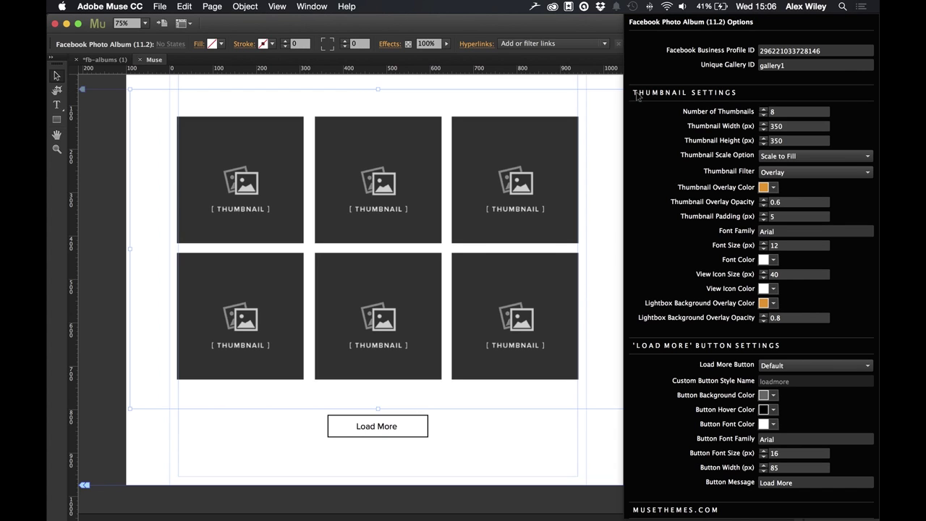
{"action": "left_click", "coordinate": [769, 367]}
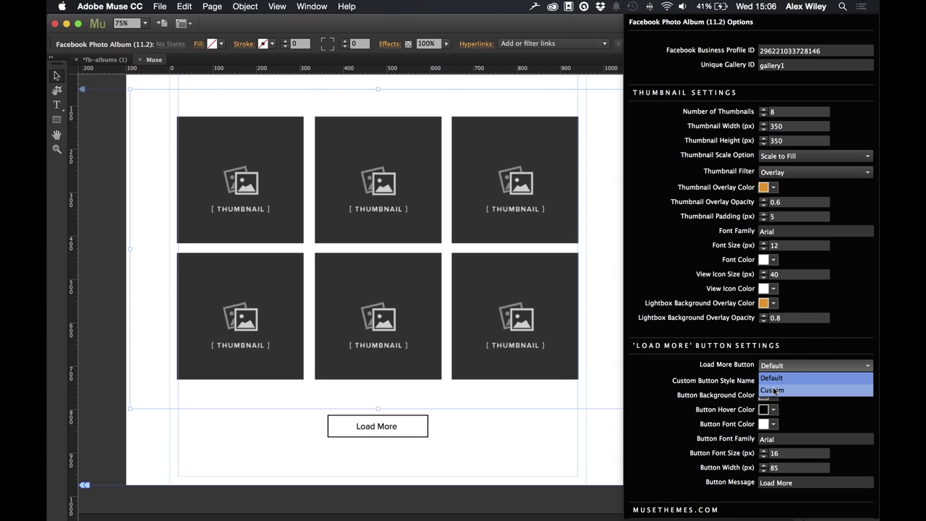
{"action": "left_click", "coordinate": [772, 390]}
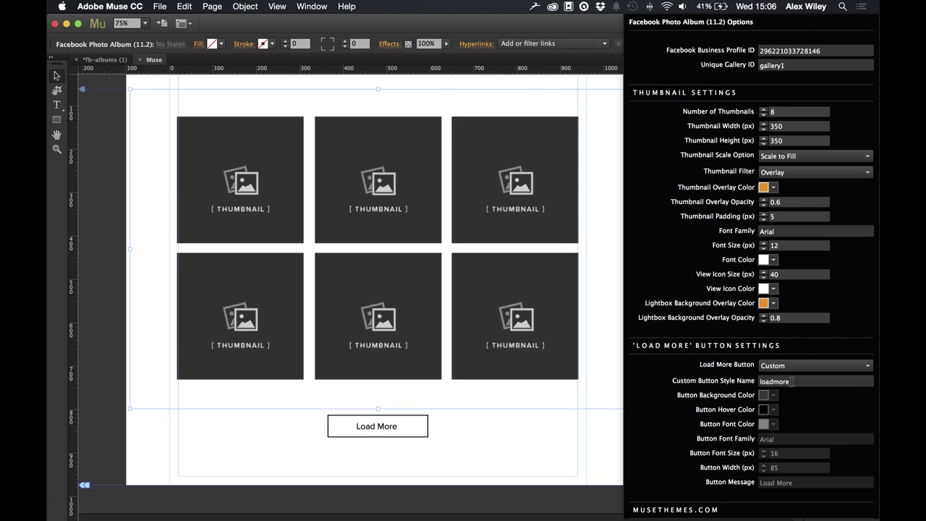
{"action": "left_click", "coordinate": [793, 381]}
{"action": "type", "text": "btn"}
{"action": "key", "text": "Return"}
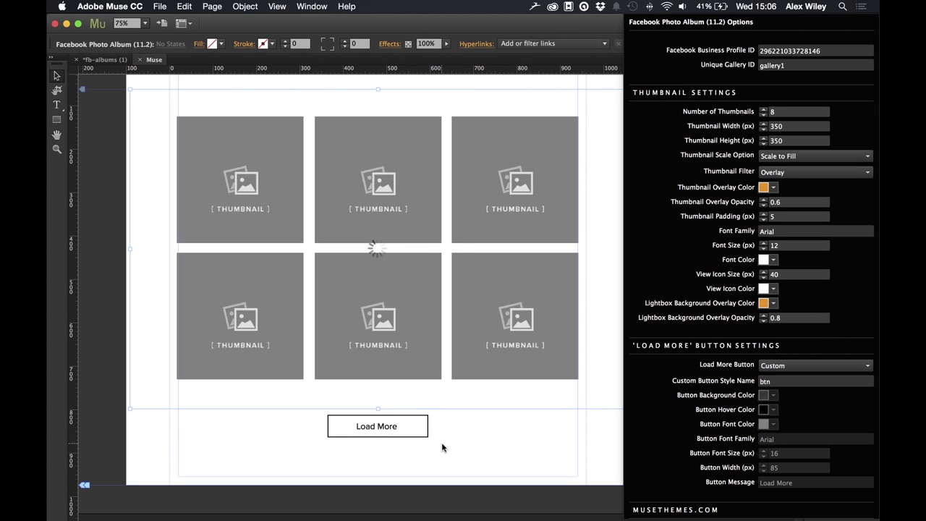
{"action": "key", "text": "Escape"}
{"action": "left_click", "coordinate": [159, 6]}
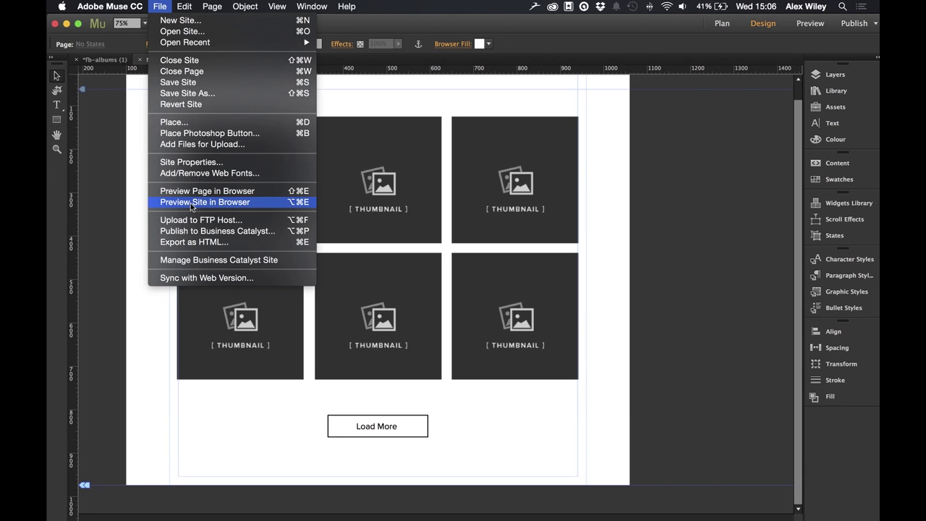
- Preview the page in Chrome and load more photos with the outlined Load More button
{"action": "left_click", "coordinate": [202, 191]}
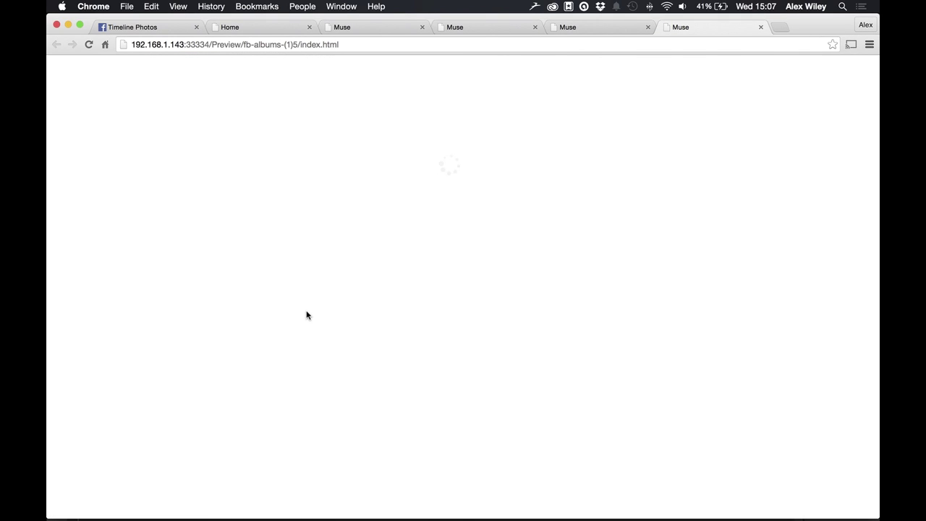
{"action": "scroll", "coordinate": [336, 364], "scroll_direction": "down", "scroll_amount": 5}
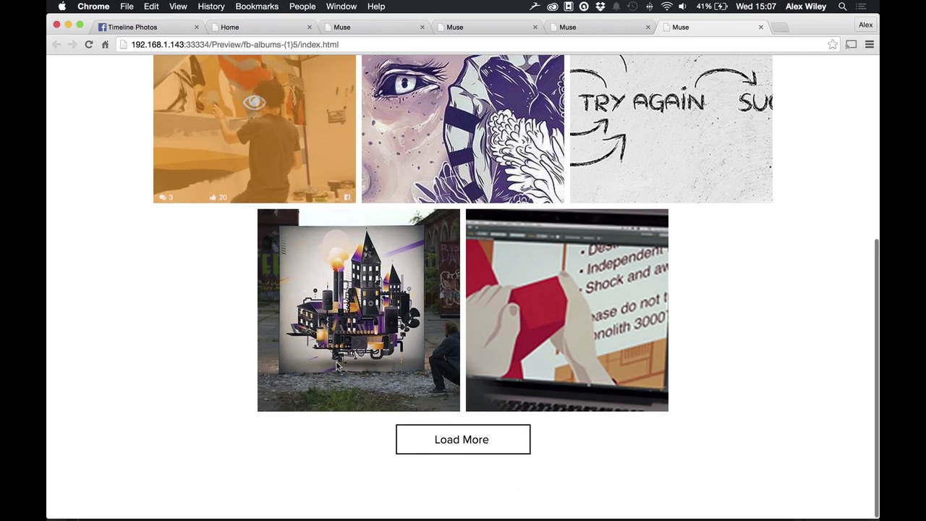
{"action": "left_click", "coordinate": [434, 444]}
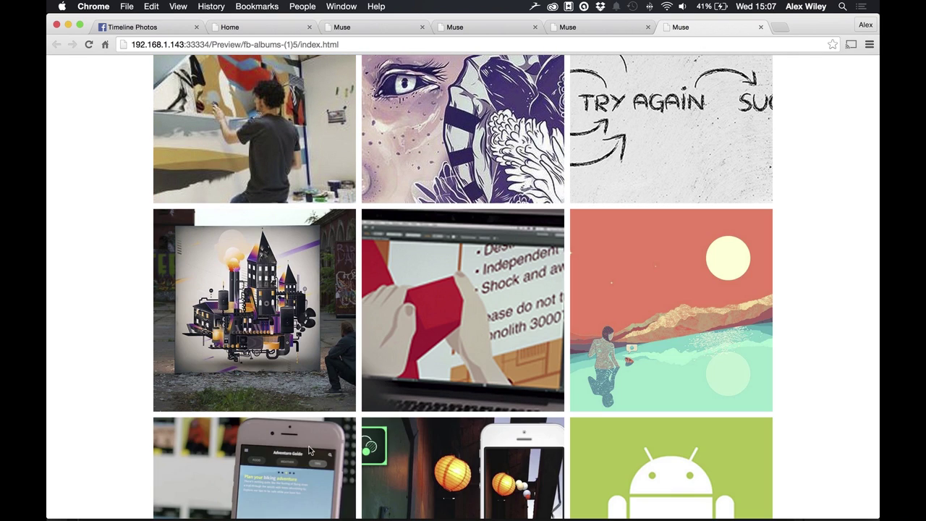
{"action": "scroll", "coordinate": [401, 445], "scroll_direction": "down", "scroll_amount": 15}
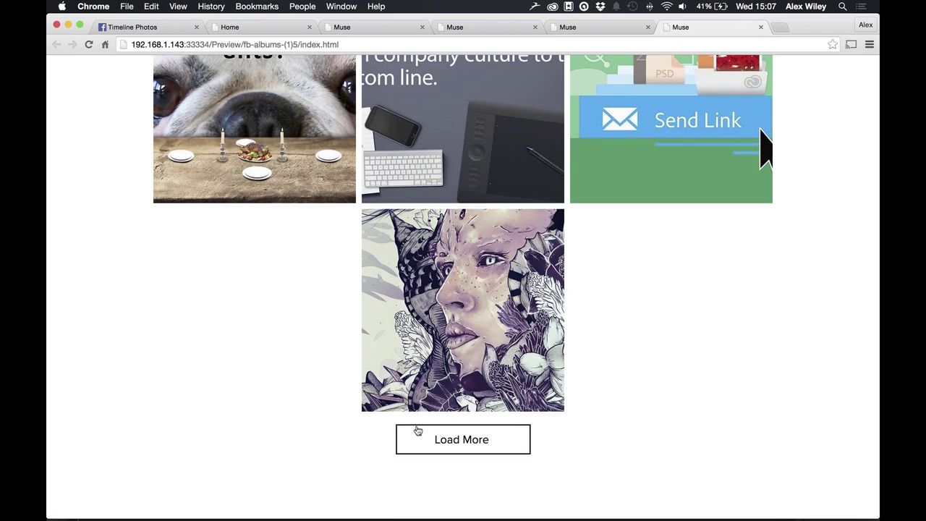